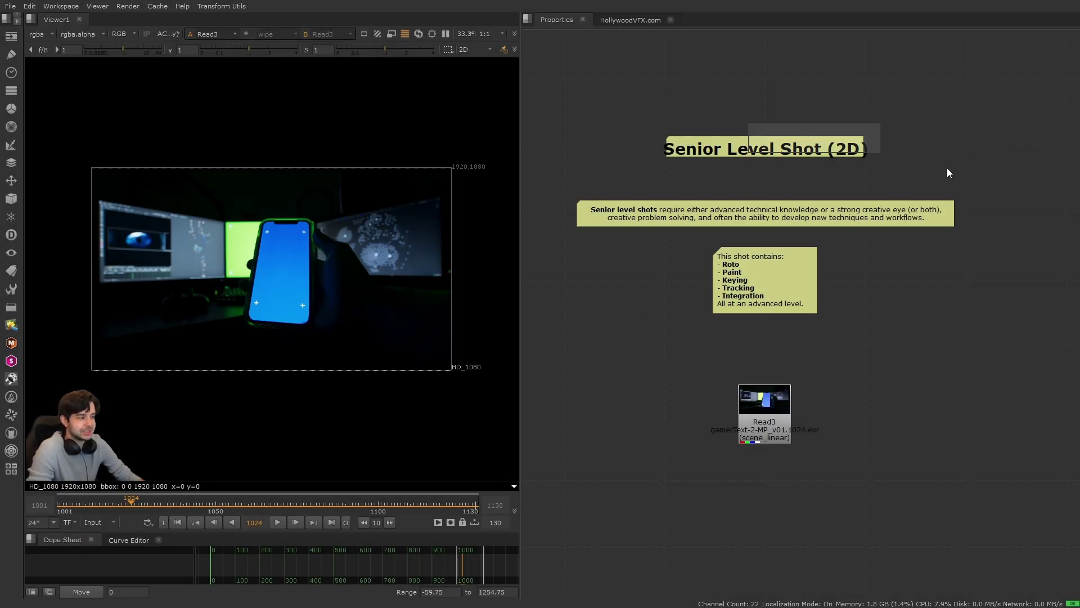
# - Look over the whole node graph of the shot, ending at the Senior Level Shot (2D) notes above the Read3 plate
pyautogui.keyDown('alt'); pyautogui.scroll(-8, 670, 307); pyautogui.keyUp('alt')
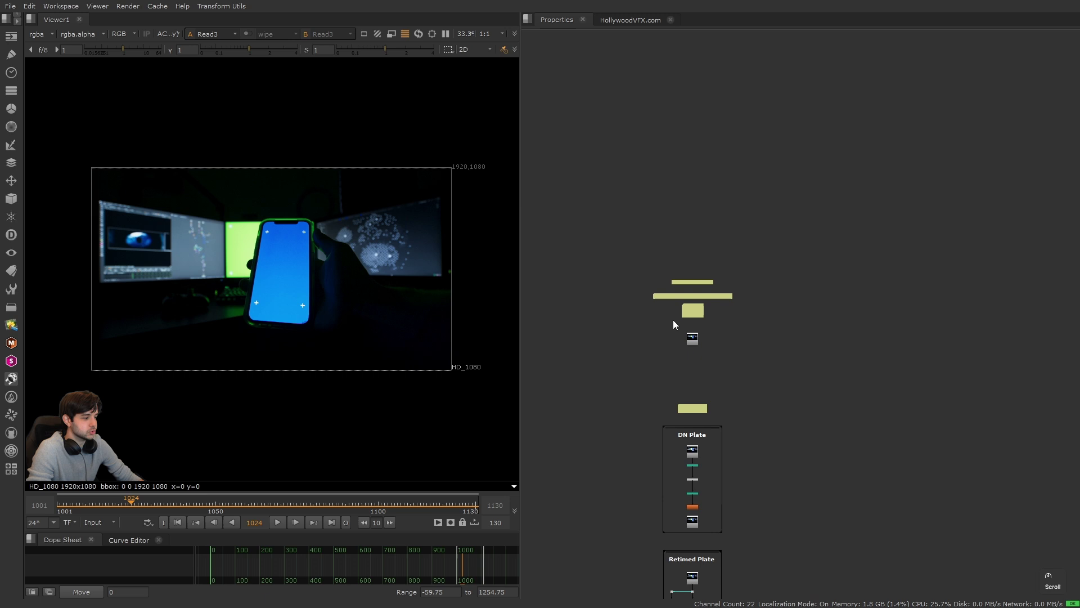
pyautogui.press('f')
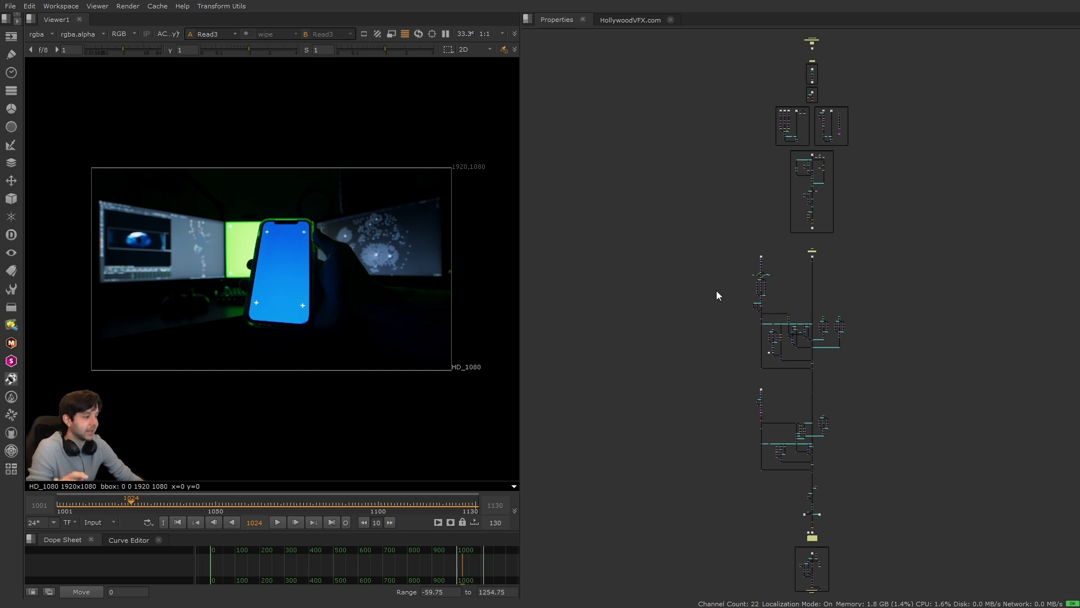
pyautogui.scroll(10, 782, 285)
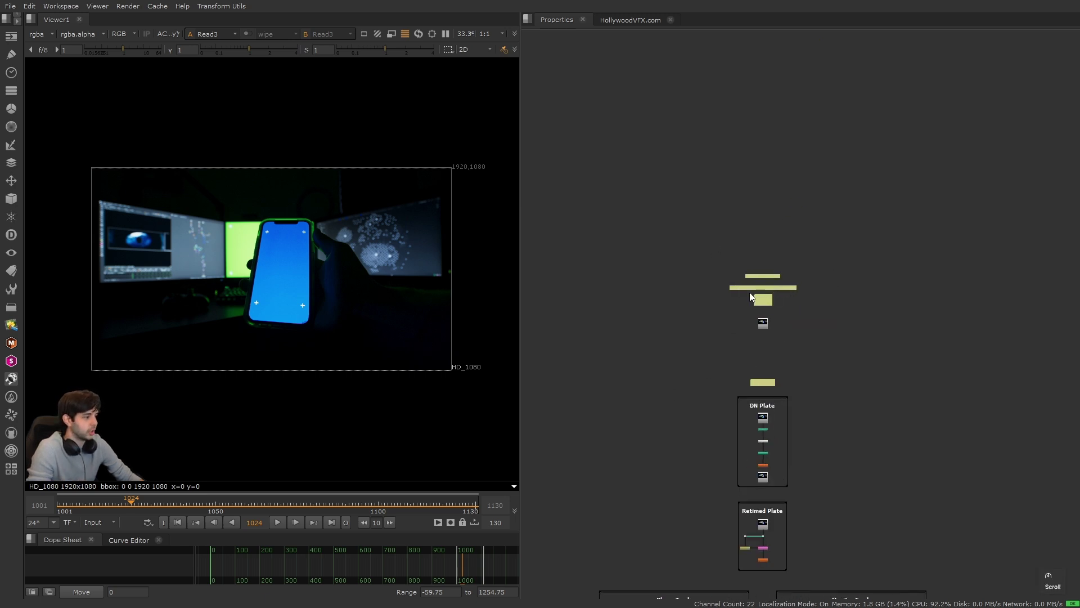
pyautogui.scroll(5, 781, 302)
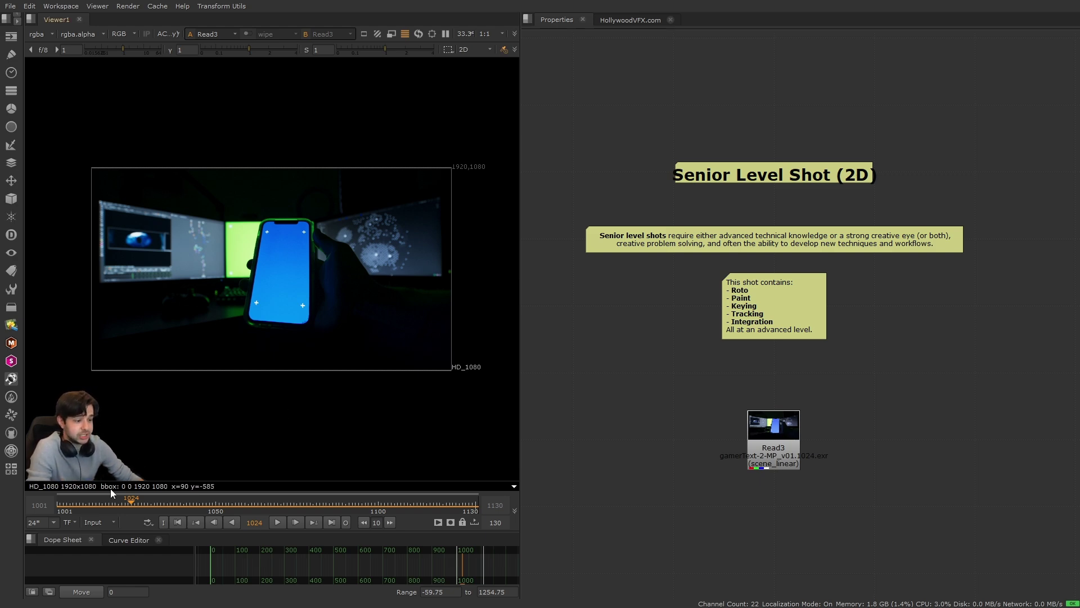
# - Scrub the plate to frame 1058, compare it with the finished comp, and return to the plate at frame 1026
pyautogui.moveTo(135, 508); pyautogui.dragTo(241, 502)
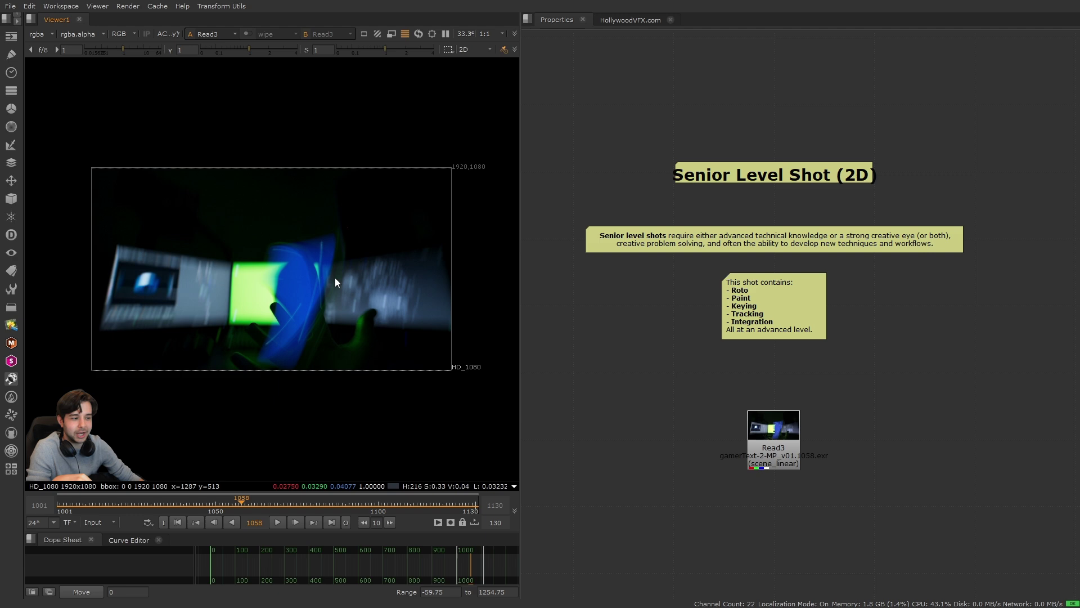
pyautogui.moveTo(163, 204); pyautogui.dragTo(400, 393)
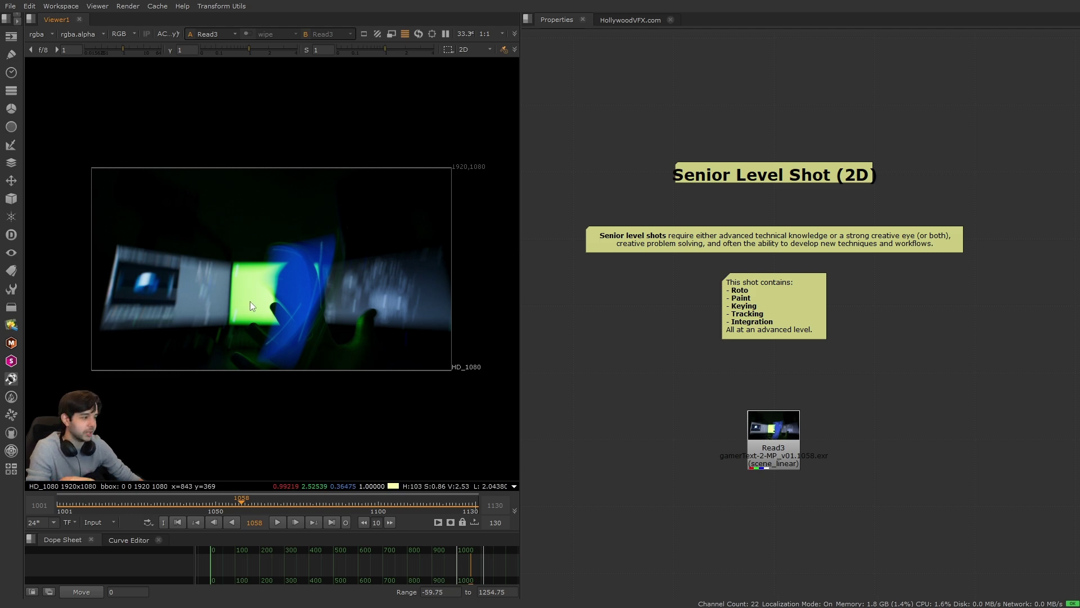
pyautogui.press('4')
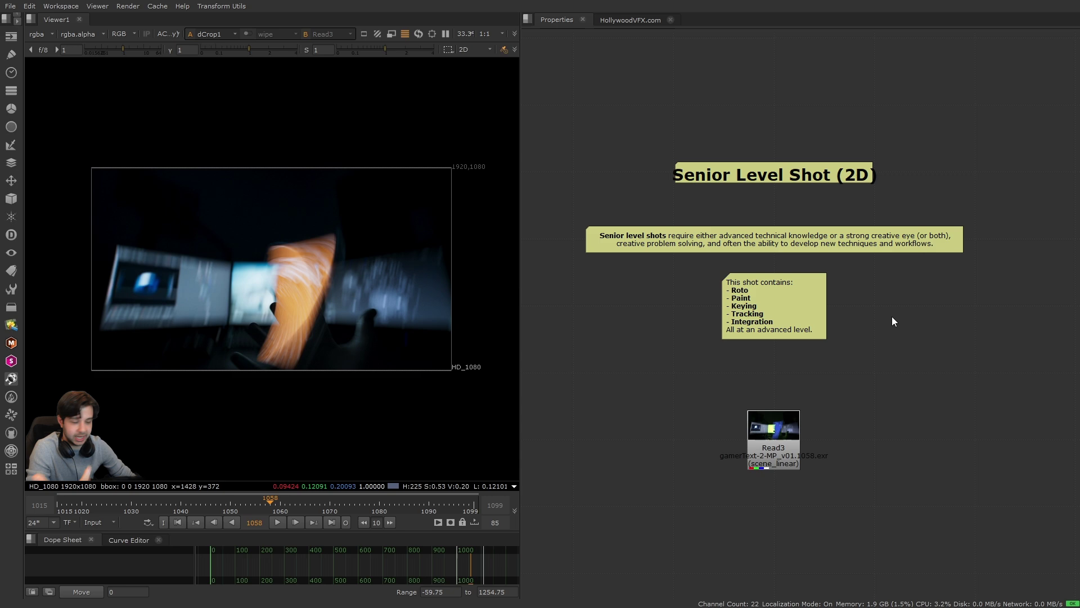
pyautogui.press('1')
pyautogui.moveTo(208, 504); pyautogui.dragTo(137, 499)
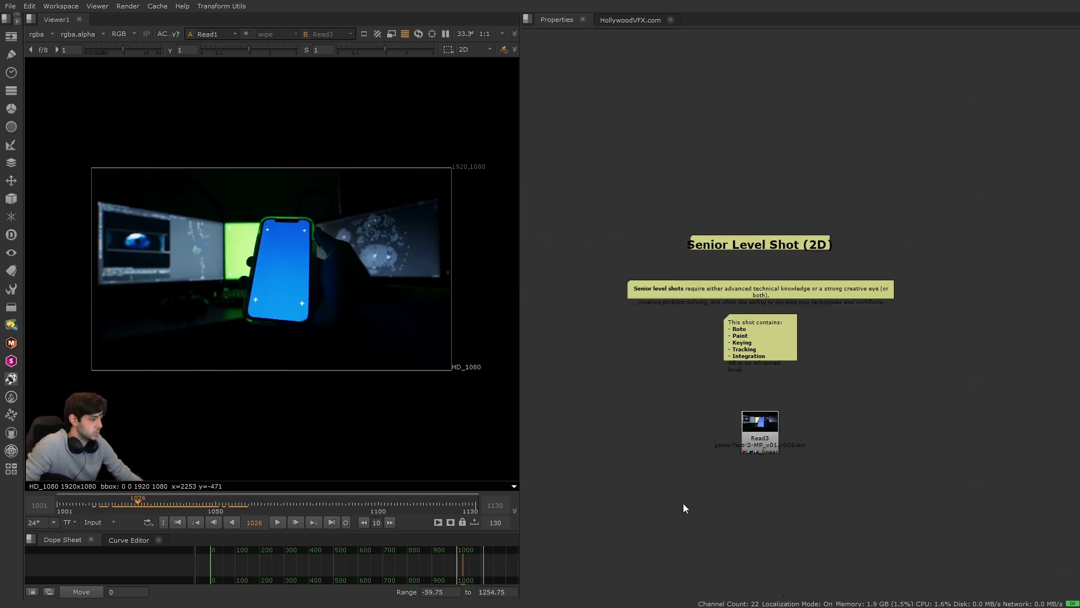
# - Move the Shot Description note into the gap between the "This shot contains" note and the Read3 node
pyautogui.scroll(-3, 692, 517)
pyautogui.keyDown('alt'); pyautogui.moveTo(696, 524); pyautogui.dragTo(751, 390); pyautogui.keyUp('alt')
pyautogui.scroll(5, 751, 390)
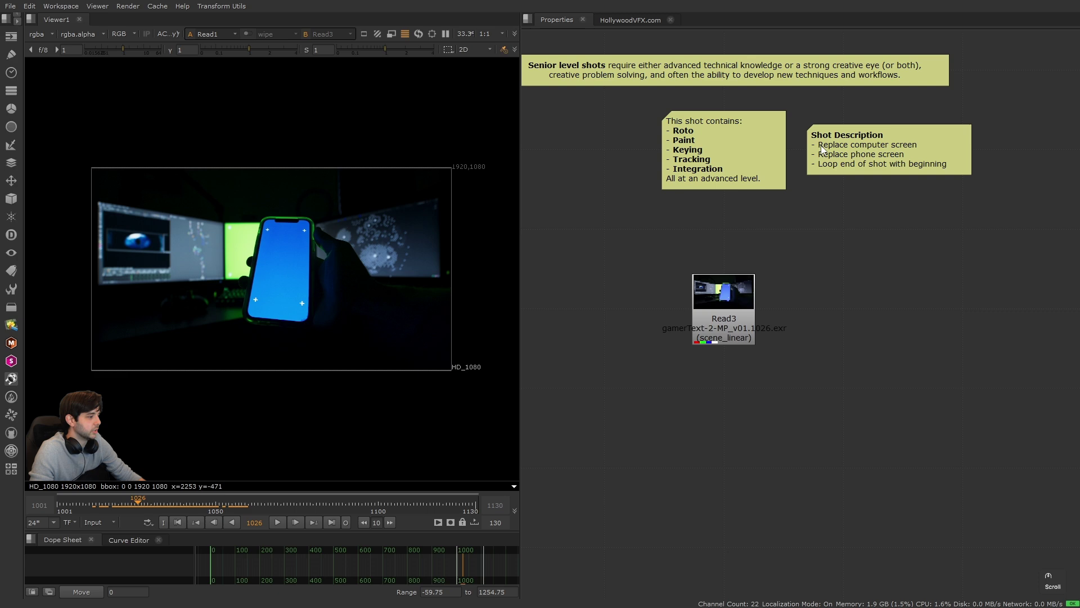
pyautogui.moveTo(899, 153); pyautogui.dragTo(729, 239)
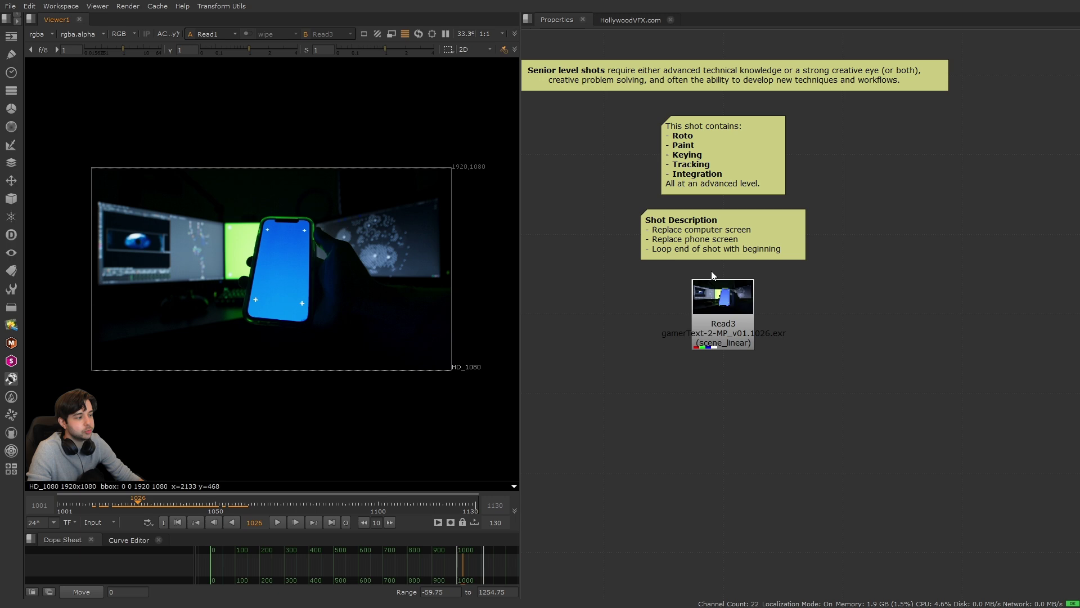
# - View the Read3 plate and go to frame 1032
pyautogui.click(730, 316)
pyautogui.press('1')
pyautogui.moveTo(146, 515)
pyautogui.mouseDown()
pyautogui.moveTo(49, 499)
pyautogui.moveTo(406, 520)
pyautogui.moveTo(48, 504)
pyautogui.moveTo(188, 499)
pyautogui.moveTo(158, 492)
pyautogui.mouseUp()
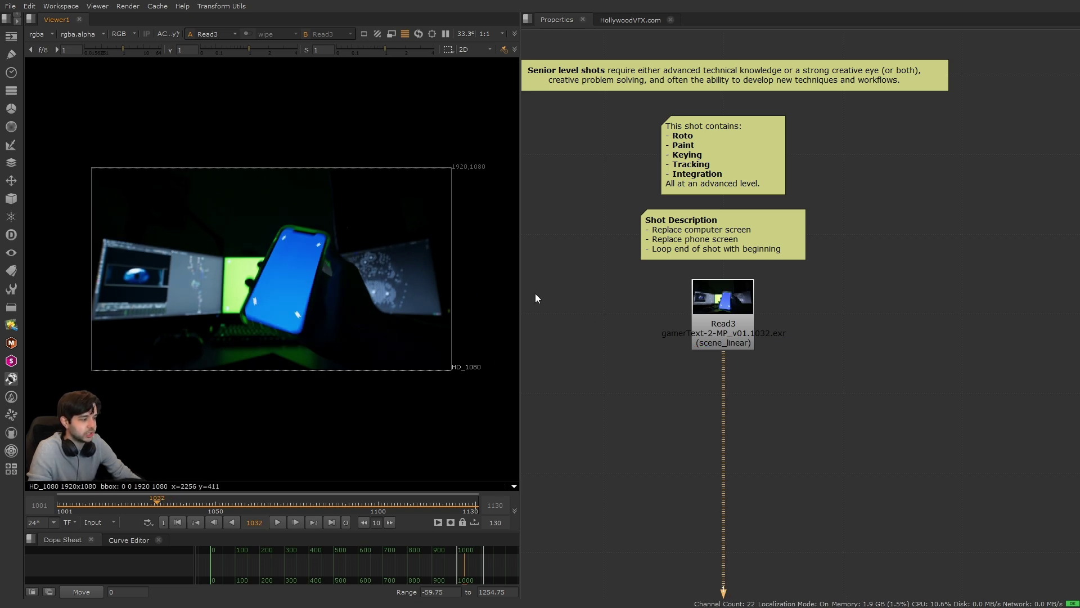
# - Set the viewer gain to 2 and compare the phone and hand in the plate with the finished comp at frame 1032
pyautogui.scroll(2, 251, 298)
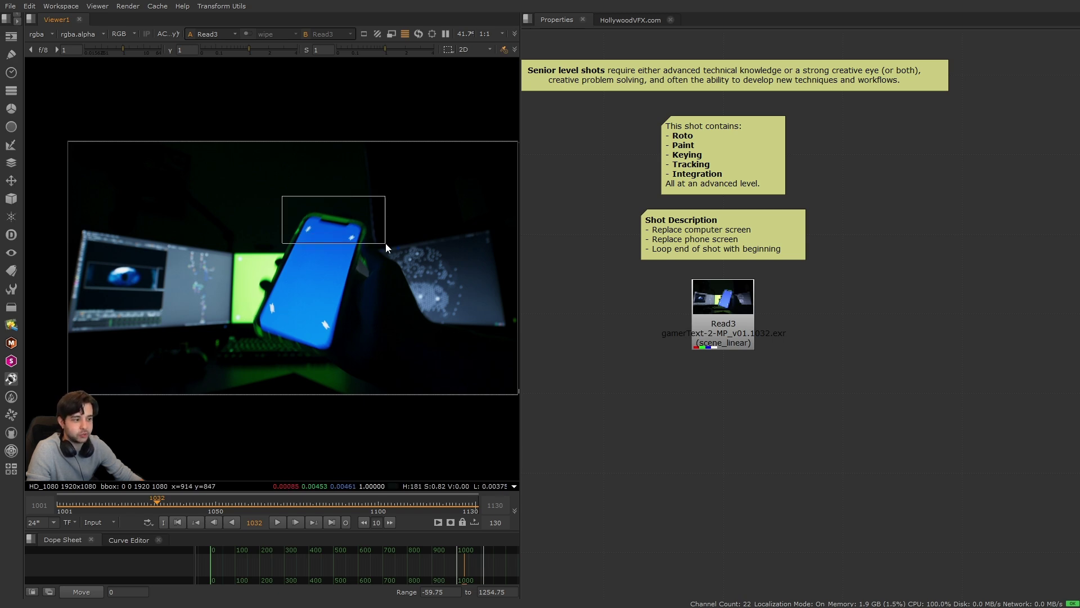
pyautogui.moveTo(129, 51); pyautogui.dragTo(129, 46)
pyautogui.press('4')
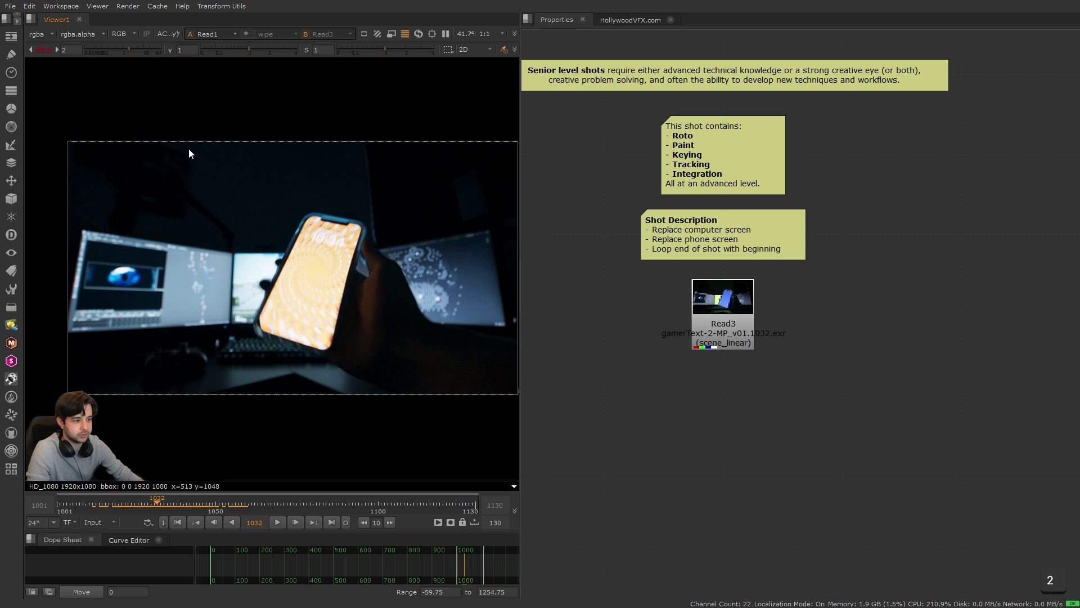
pyautogui.press('2')
pyautogui.scroll(5, 342, 255)
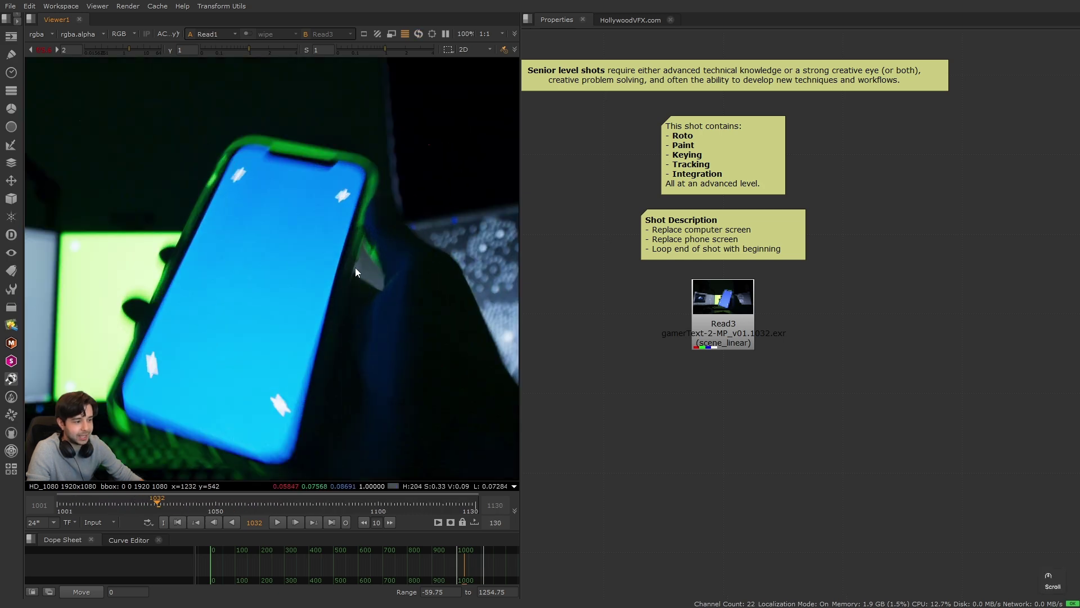
pyautogui.press('4')
pyautogui.press('2')
pyautogui.press('4')
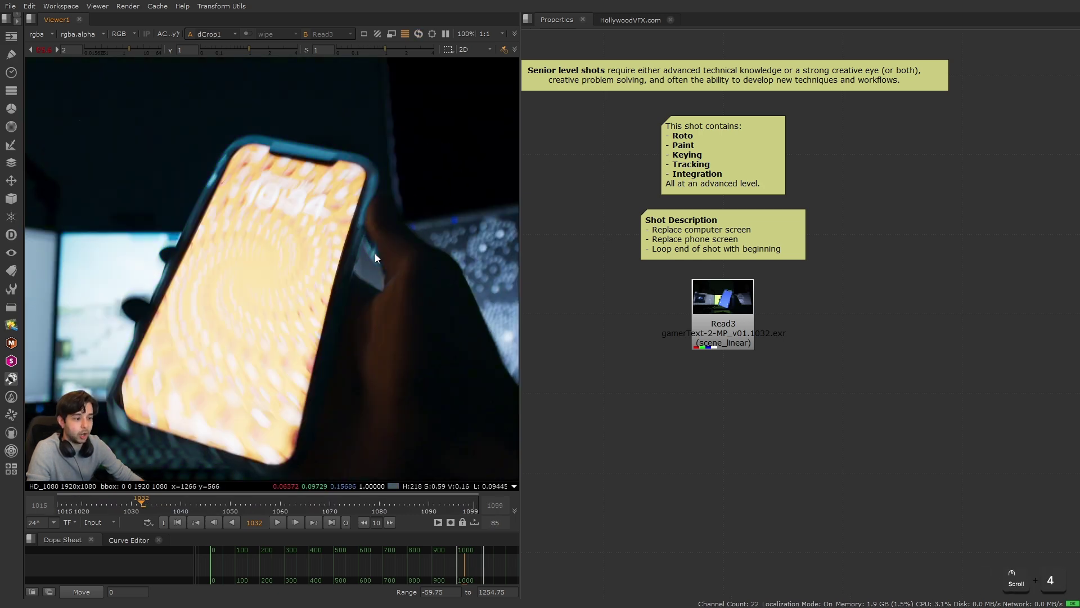
pyautogui.press('2')
pyautogui.press('4')
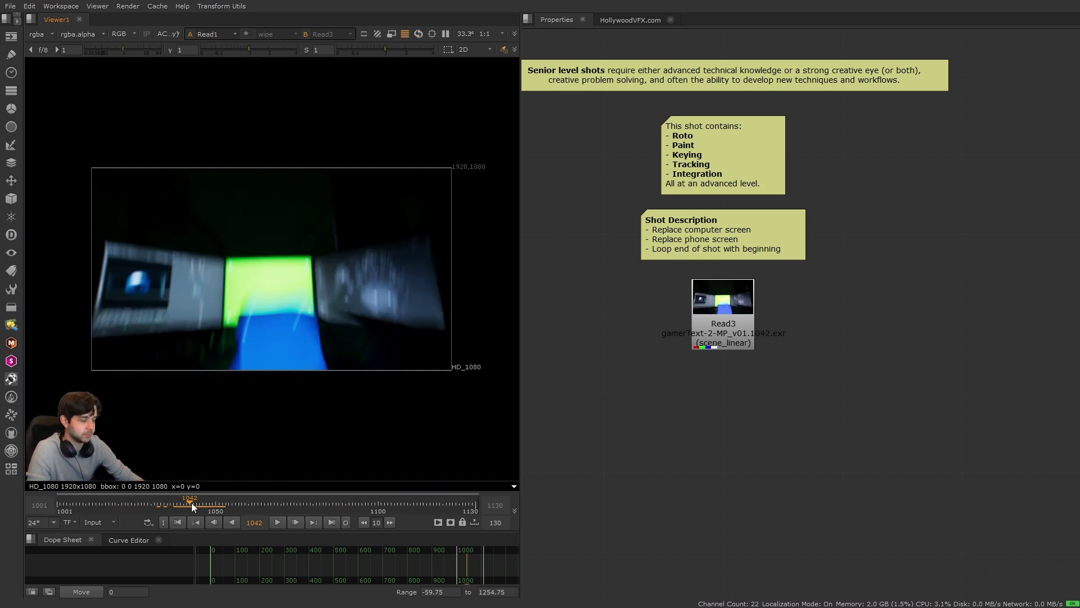
# - Scrub the plate to frame 1043 to examine the motion-blurred phone and hand in front of the green monitor
pyautogui.moveTo(191, 501)
pyautogui.mouseDown()
pyautogui.moveTo(245, 505)
pyautogui.moveTo(193, 505)
pyautogui.mouseUp()
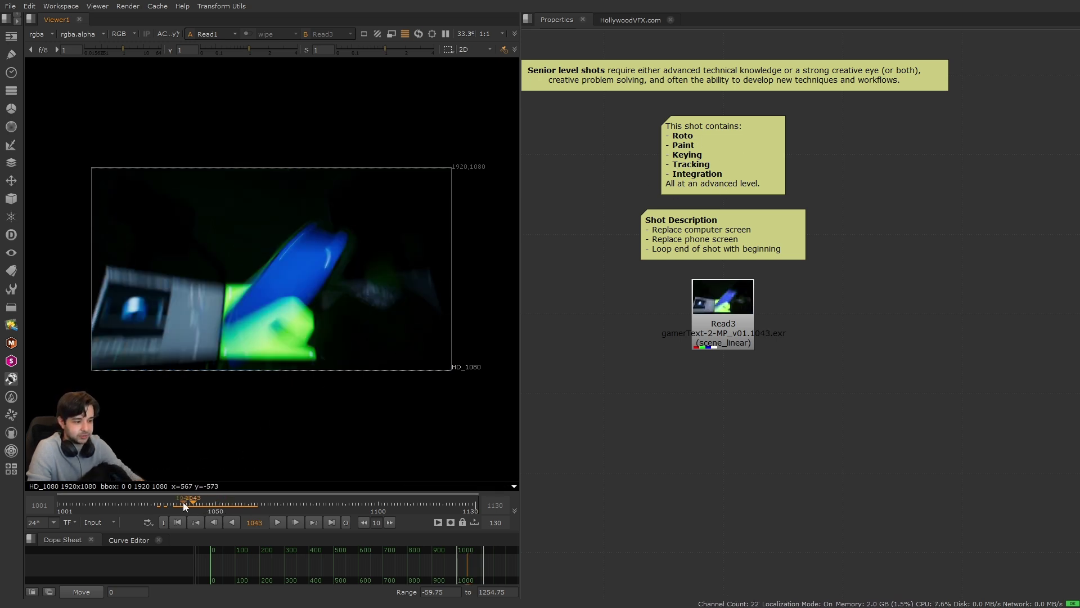
pyautogui.moveTo(183, 505)
pyautogui.mouseDown()
pyautogui.moveTo(249, 504)
pyautogui.moveTo(193, 505)
pyautogui.mouseUp()
pyautogui.keyDown('ctrl'); pyautogui.keyDown('shift'); pyautogui.moveTo(171, 269); pyautogui.dragTo(330, 374); pyautogui.keyUp('shift'); pyautogui.keyUp('ctrl')
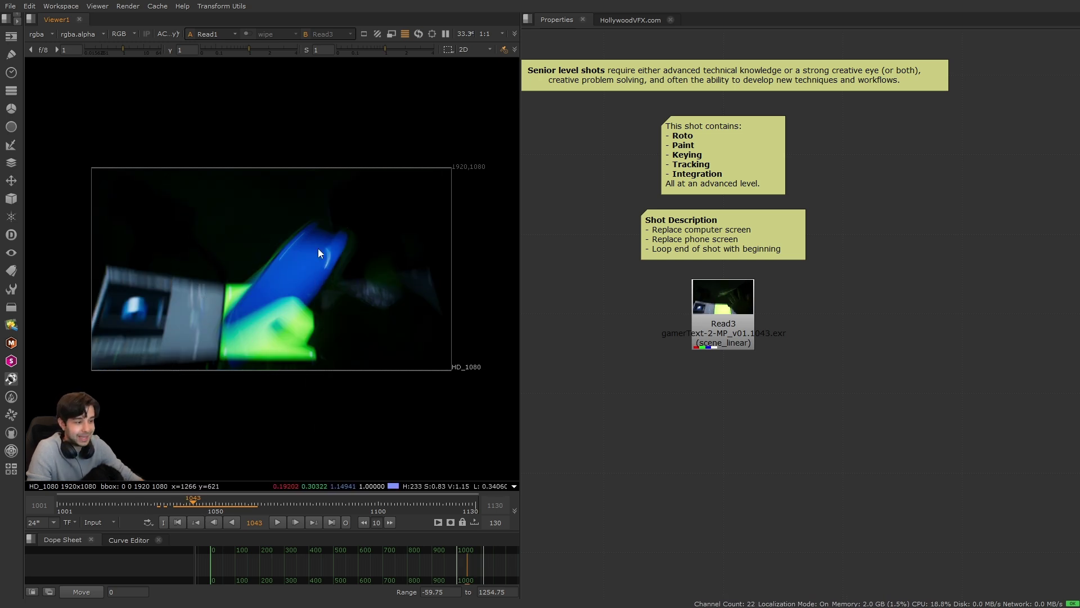
# - View the source read node of the Paint Plate section and inspect the blurred phone up close at frame 1043
pyautogui.scroll(-7, 714, 431)
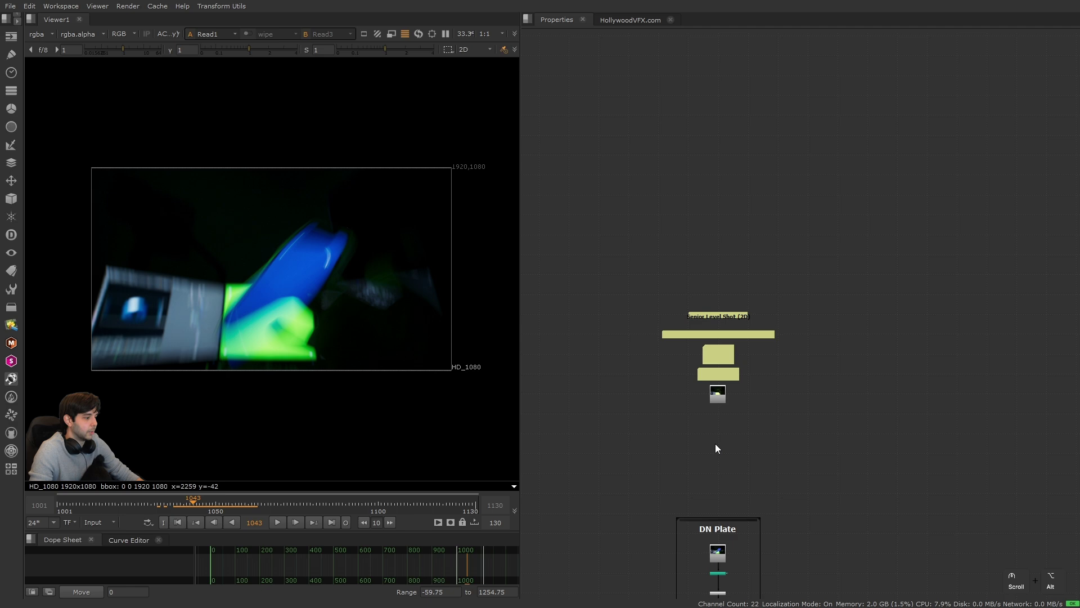
pyautogui.keyDown('alt'); pyautogui.moveTo(715, 443); pyautogui.dragTo(705, 220); pyautogui.keyUp('alt')
pyautogui.keyDown('alt'); pyautogui.moveTo(713, 488); pyautogui.dragTo(706, 285); pyautogui.keyUp('alt')
pyautogui.keyDown('alt'); pyautogui.moveTo(707, 520); pyautogui.dragTo(735, 316); pyautogui.keyUp('alt')
pyautogui.scroll(-4, 734, 316)
pyautogui.scroll(4, 737, 473)
pyautogui.press('1')
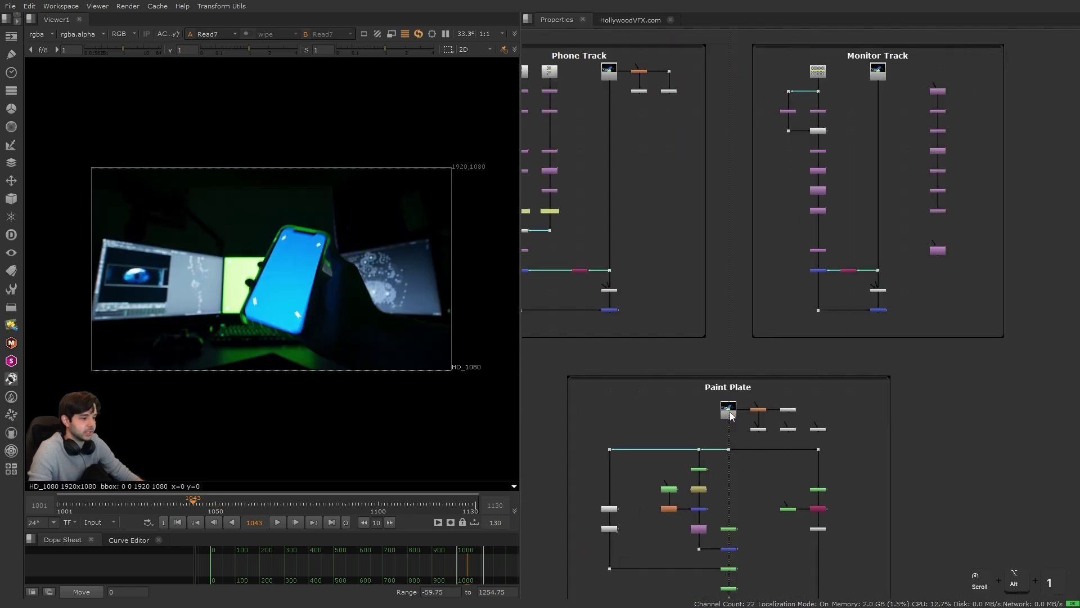
pyautogui.scroll(-5, 733, 51)
pyautogui.scroll(2, 220, 316)
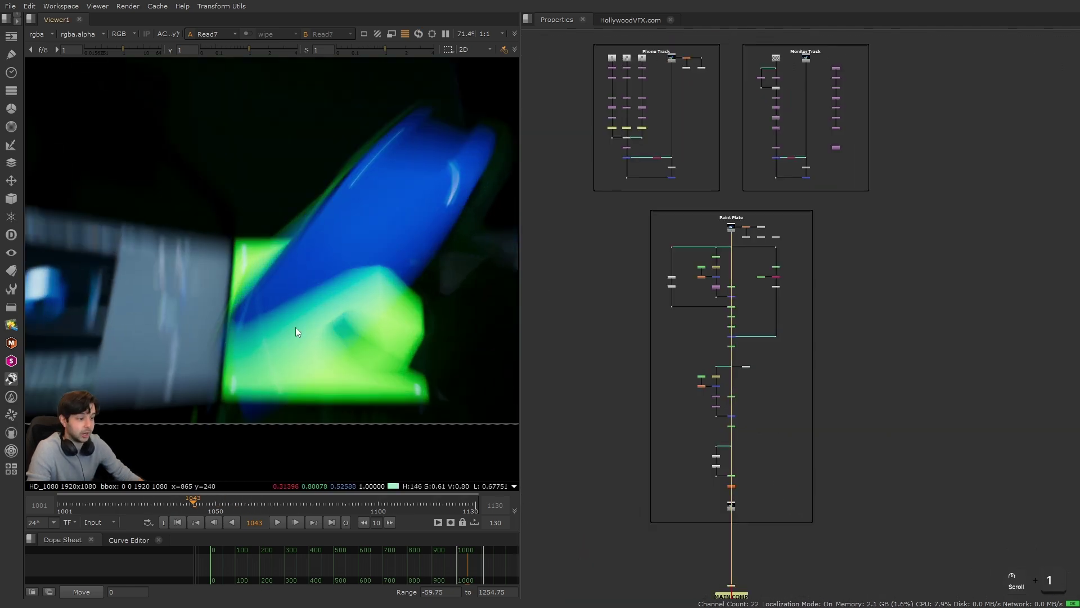
# - View the painted plate from Read10 and inspect the full frame at frame 1058
pyautogui.press('2')
pyautogui.scroll(-1, 295, 326)
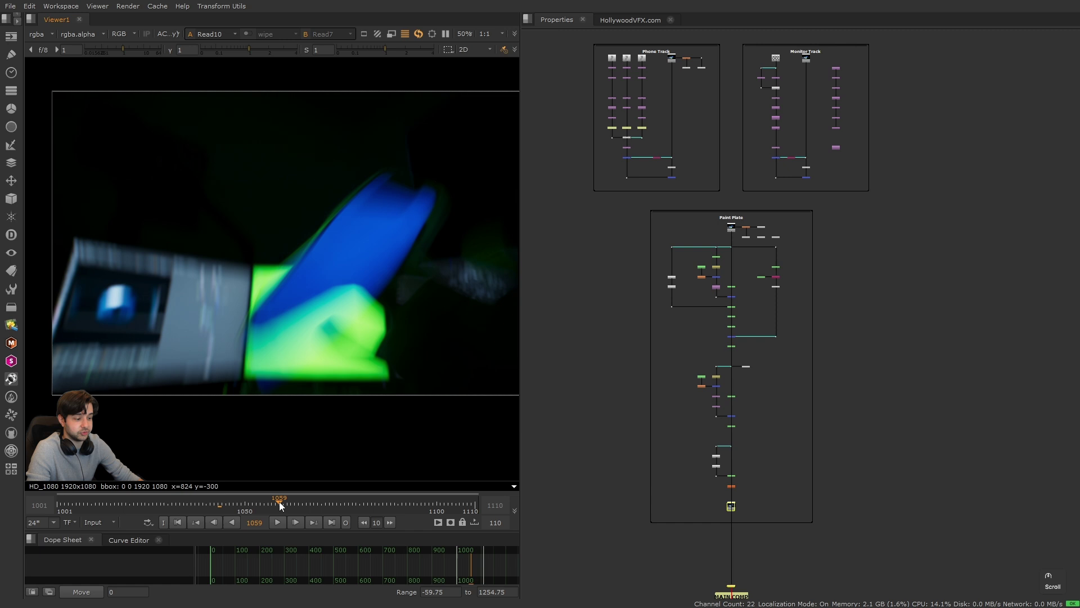
pyautogui.moveTo(279, 503); pyautogui.dragTo(276, 503)
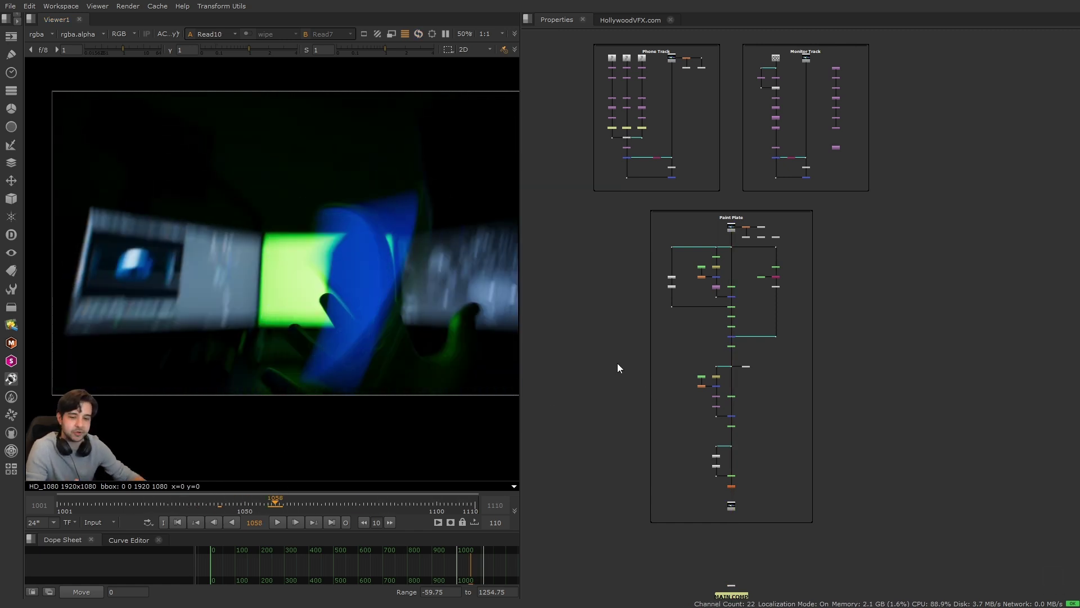
pyautogui.press('f')
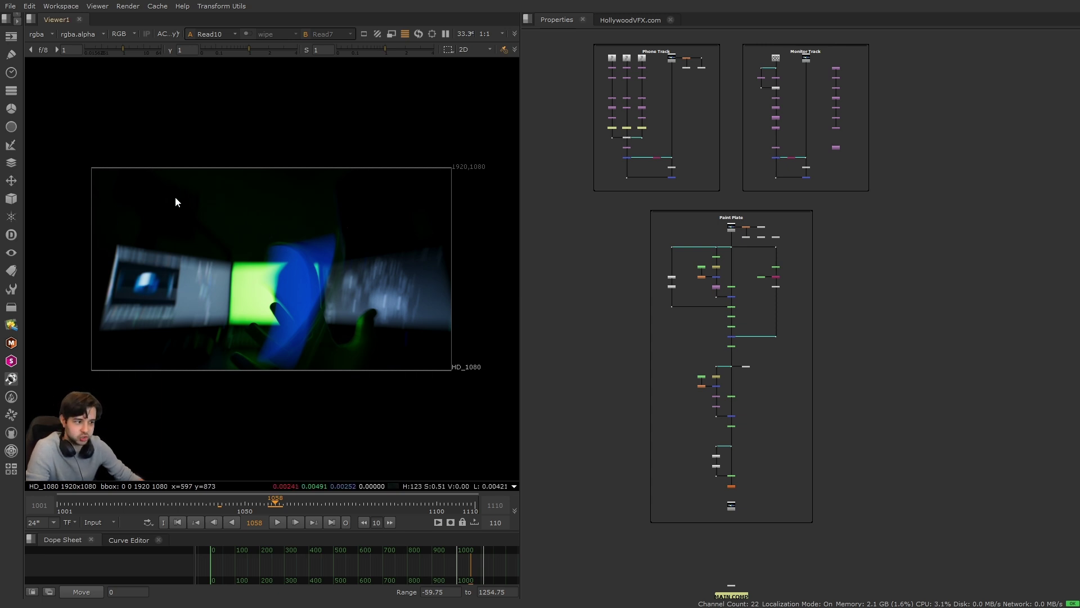
pyautogui.moveTo(127, 176); pyautogui.dragTo(396, 370)
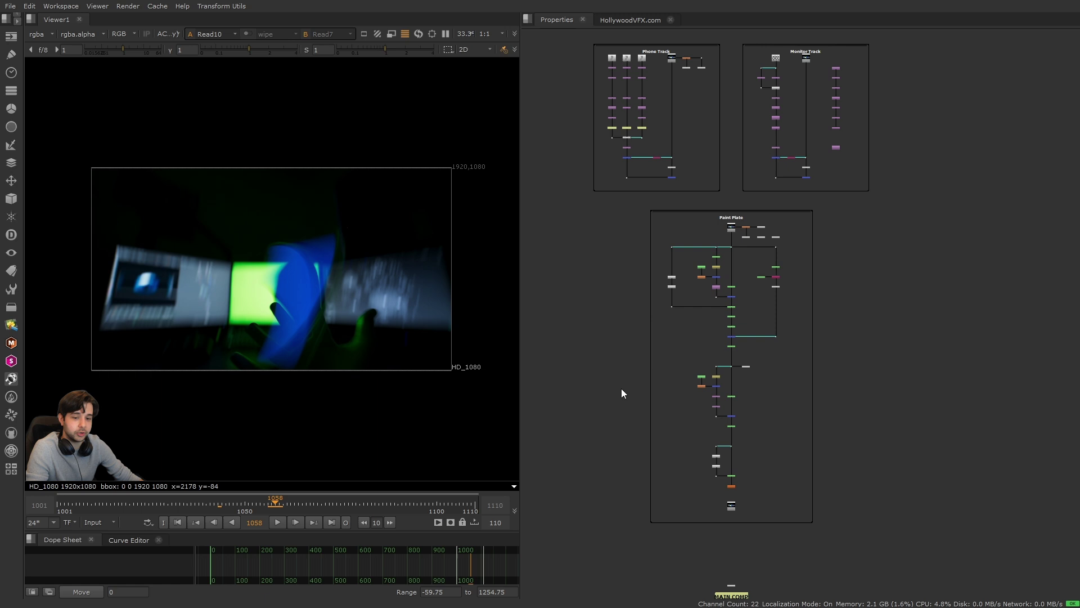
# - Survey the plate preparation sections of the node graph: DN Plate, Retimed Plate, Phone Track, Monitor Track and Paint Plate
pyautogui.keyDown('alt'); pyautogui.moveTo(586, 125); pyautogui.dragTo(602, 302); pyautogui.keyUp('alt')
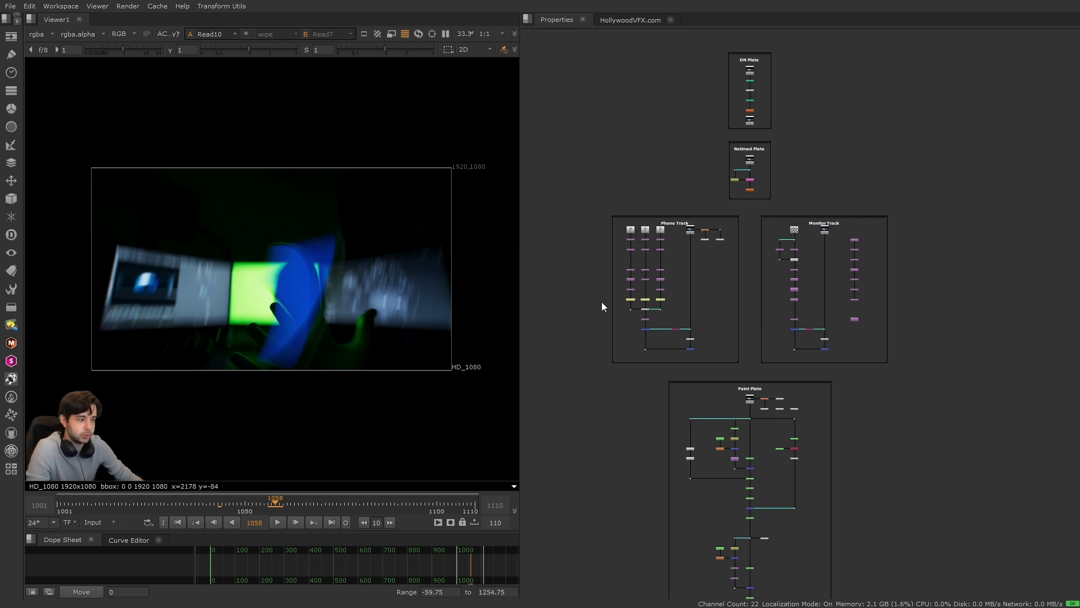
pyautogui.keyDown('alt'); pyautogui.scroll(-2, 687, 236); pyautogui.keyUp('alt')
pyautogui.keyDown('alt'); pyautogui.scroll(5, 687, 272); pyautogui.keyUp('alt')
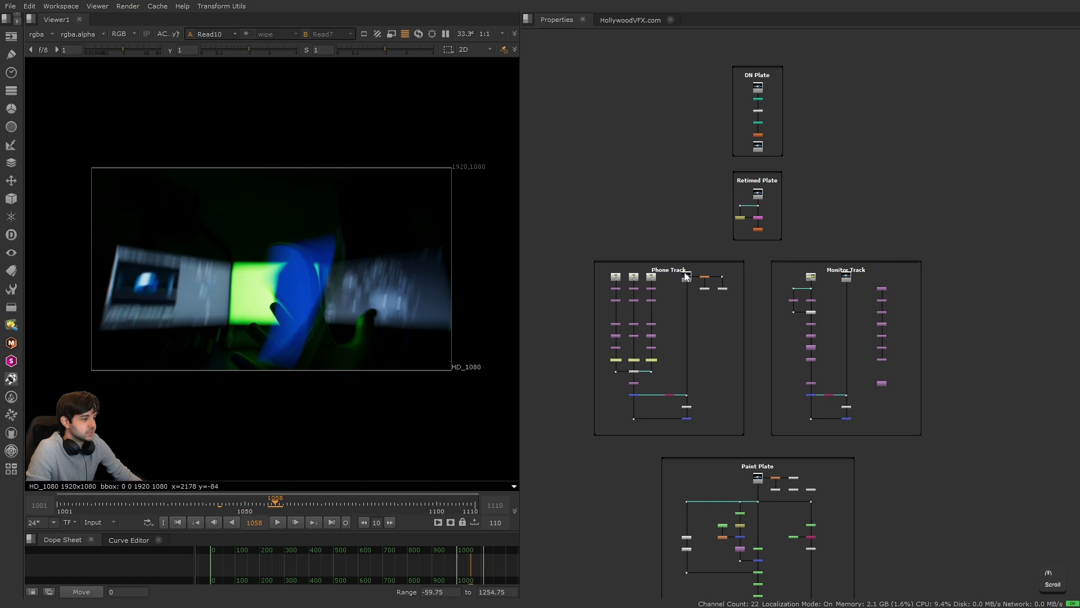
pyautogui.keyDown('alt'); pyautogui.scroll(-4, 731, 281); pyautogui.keyUp('alt')
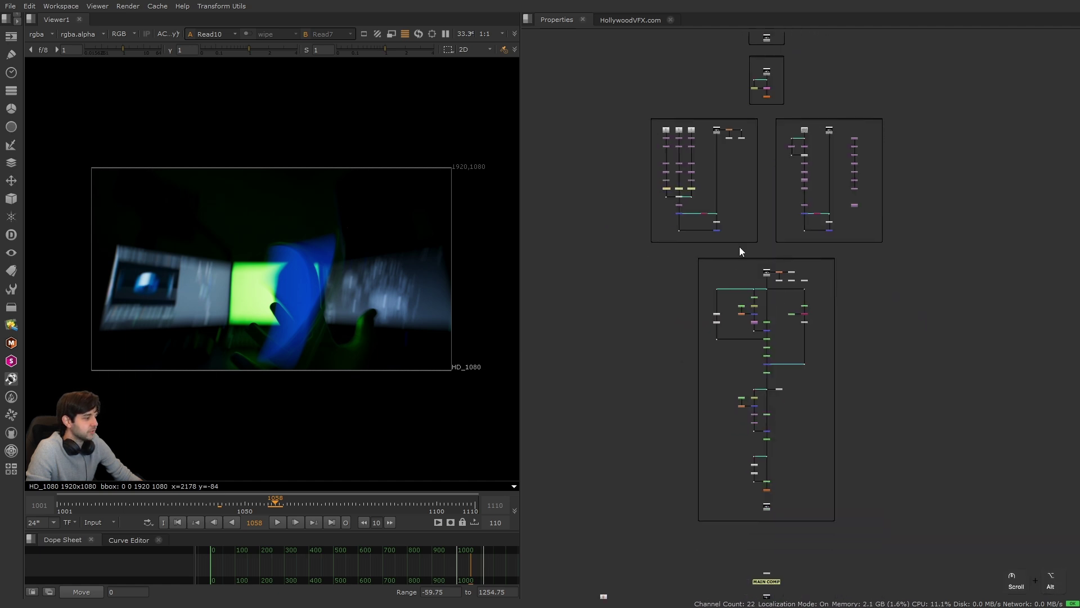
pyautogui.moveTo(604, 91); pyautogui.dragTo(948, 420)
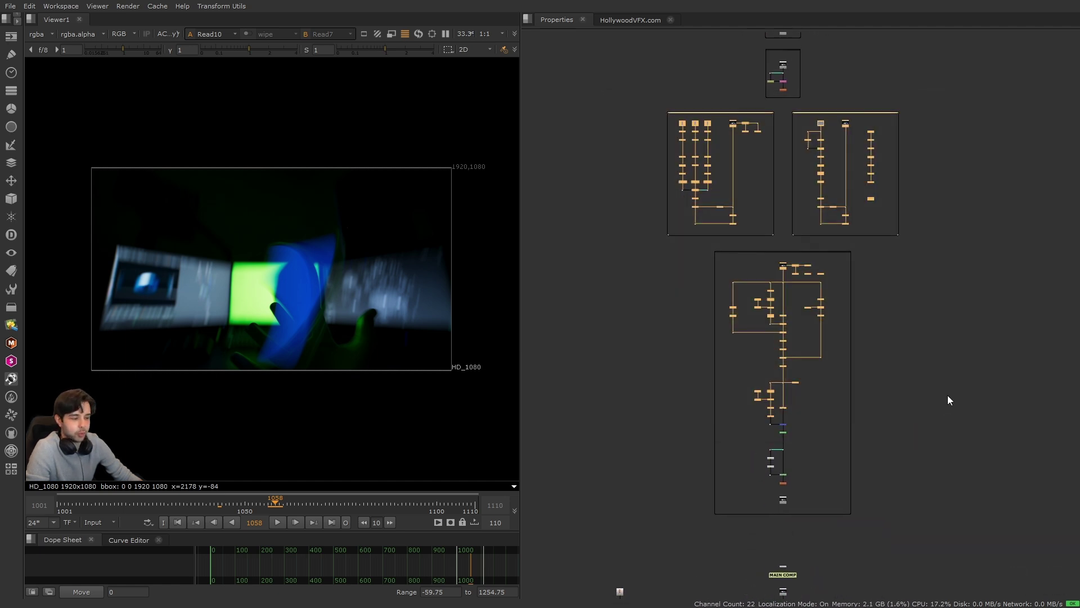
pyautogui.click(948, 395)
# - Bring the Phone Track section of the node graph into close view
pyautogui.moveTo(790, 205); pyautogui.dragTo(795, 302, button='middle')
pyautogui.scroll(4, 714, 218)
pyautogui.click(708, 194)
pyautogui.click(732, 227)
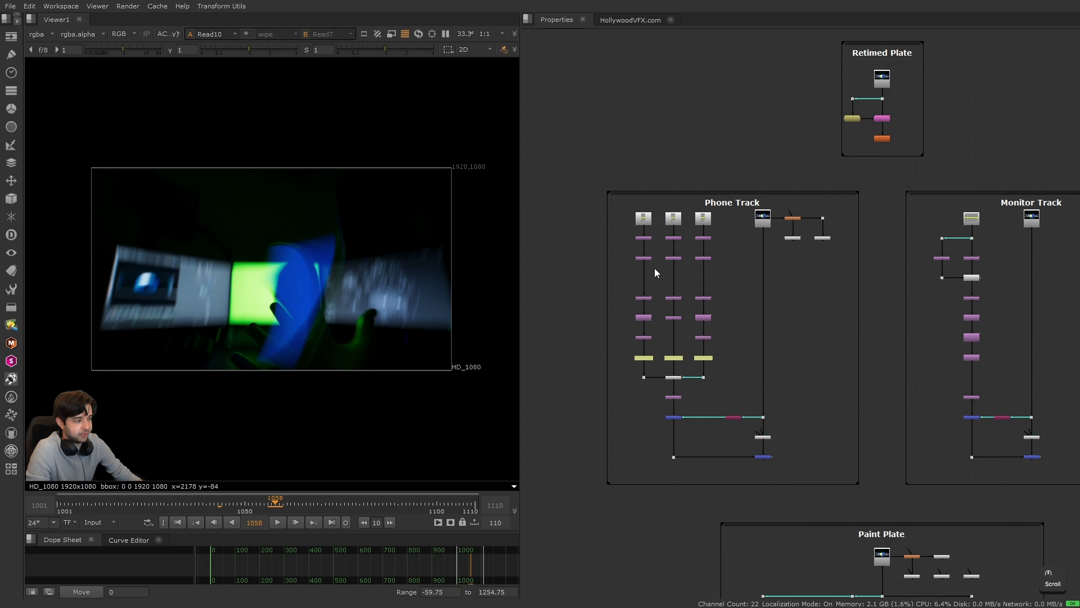
pyautogui.scroll(3, 675, 314)
pyautogui.moveTo(672, 340); pyautogui.dragTo(707, 292, button='middle')
pyautogui.moveTo(745, 261); pyautogui.dragTo(716, 291, button='middle')
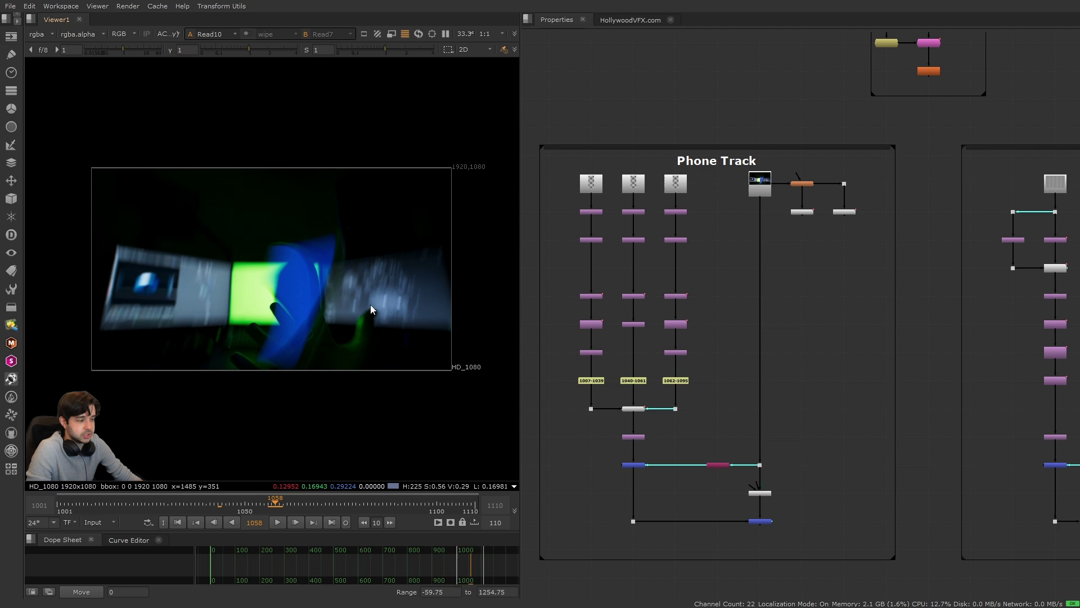
# - Examine the three Phone Track branches for frame ranges 1007-1039, 1040-1061 and 1062-1095
pyautogui.scroll(2, 652, 306)
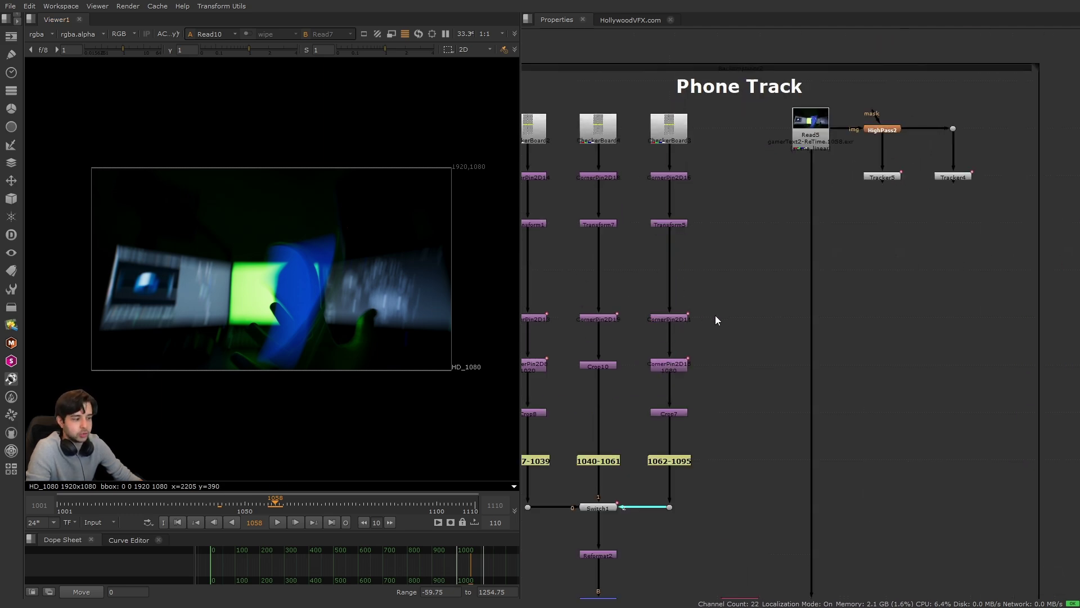
pyautogui.scroll(-2, 714, 315)
pyautogui.scroll(2, 643, 410)
pyautogui.click(613, 400)
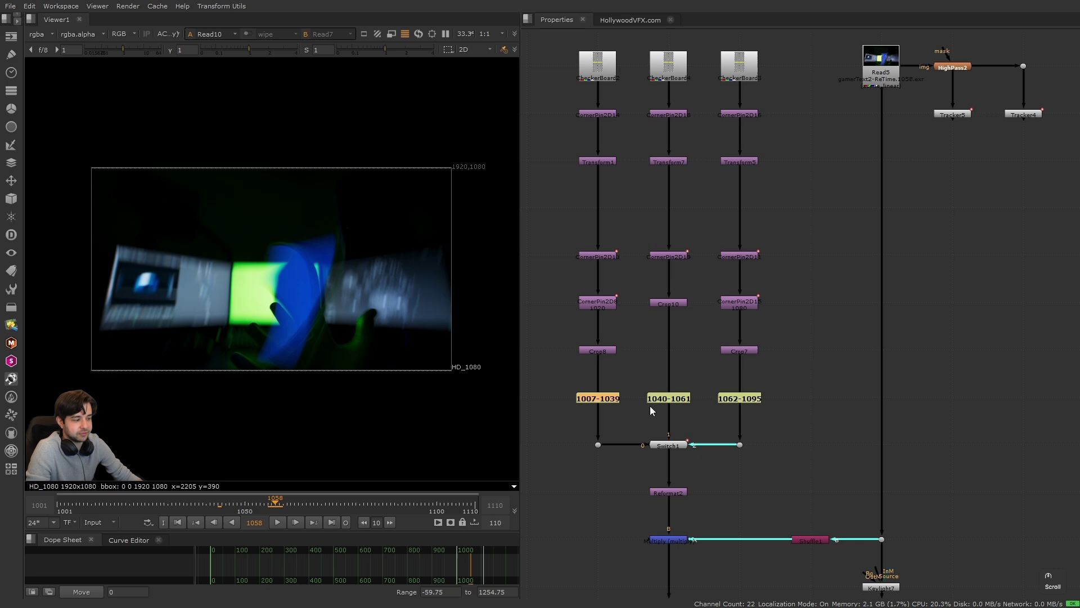
pyautogui.moveTo(703, 413); pyautogui.dragTo(704, 414)
pyautogui.moveTo(707, 380); pyautogui.dragTo(782, 417)
pyautogui.click(821, 427)
pyautogui.keyDown('alt'); pyautogui.moveTo(595, 262); pyautogui.dragTo(584, 261); pyautogui.keyUp('alt')
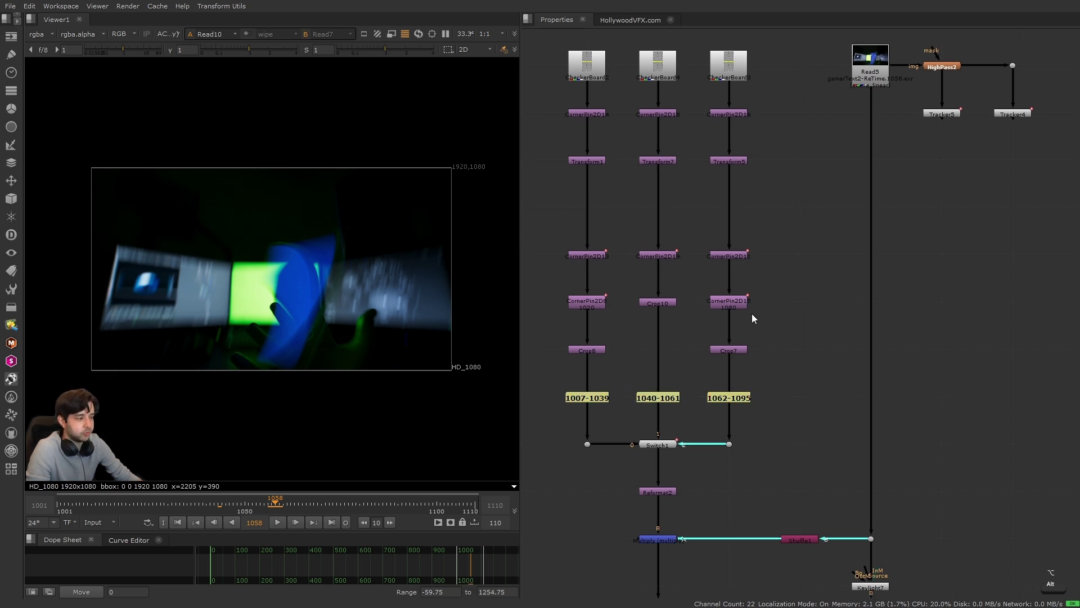
# - Examine the HighPass2 and tracker nodes fed by Read5 in the Phone Track section
pyautogui.scroll(-2, 751, 313)
pyautogui.scroll(3, 789, 203)
pyautogui.keyDown('alt'); pyautogui.moveTo(865, 175); pyautogui.dragTo(963, 223); pyautogui.keyUp('alt')
pyautogui.click(855, 289)
pyautogui.scroll(-1, 856, 290)
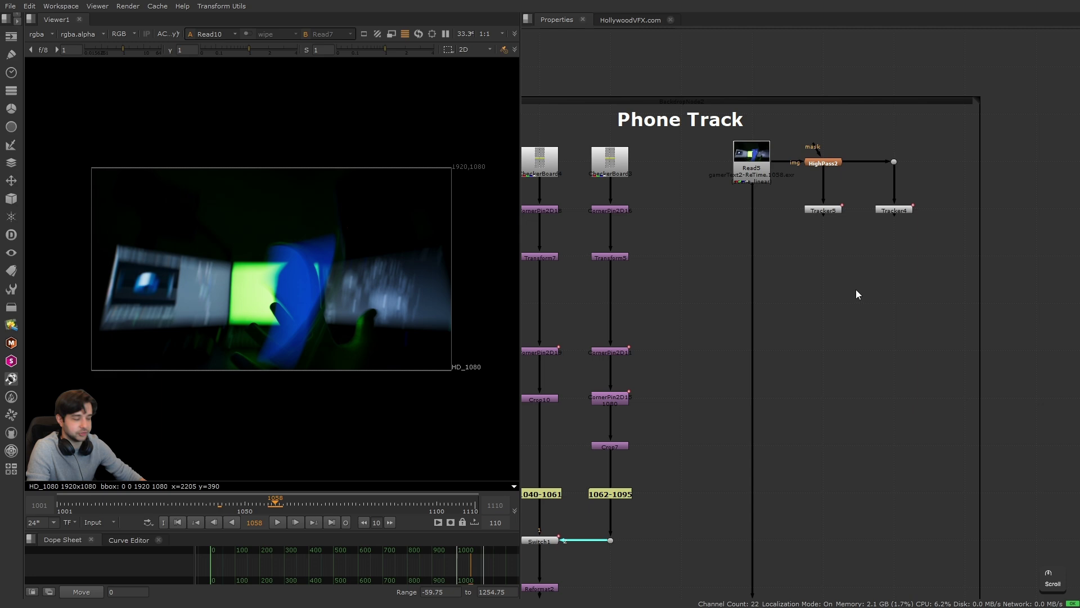
# - Display the Multiply merge at the end of the Phone Track branches in the viewer
pyautogui.scroll(-2, 855, 289)
pyautogui.keyDown('alt'); pyautogui.moveTo(637, 408); pyautogui.dragTo(659, 288); pyautogui.keyUp('alt')
pyautogui.scroll(1, 659, 288)
pyautogui.keyDown('alt'); pyautogui.moveTo(701, 168); pyautogui.dragTo(703, 263); pyautogui.keyUp('alt')
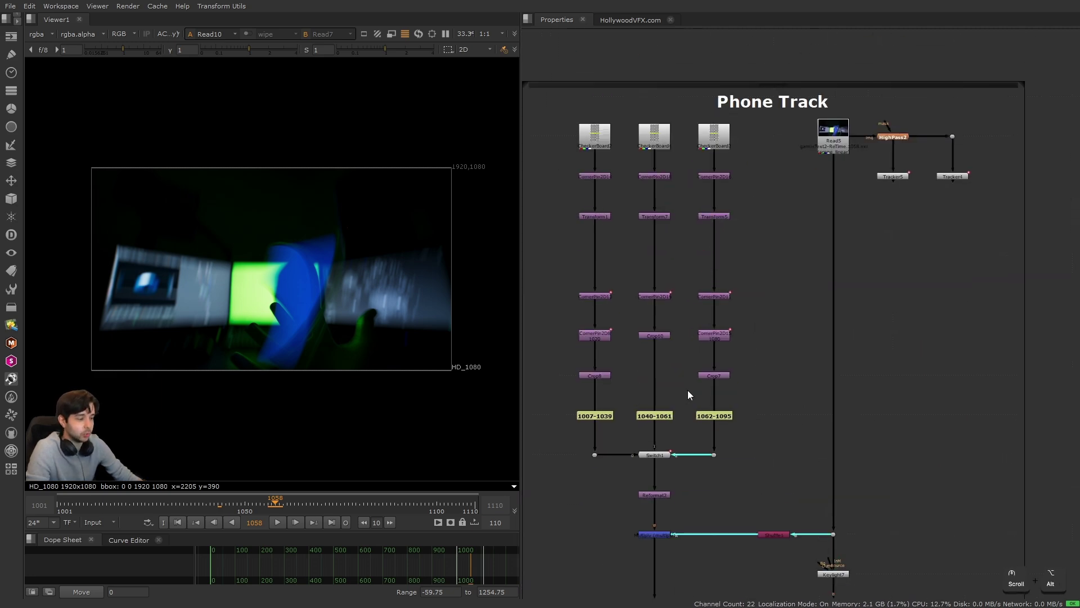
pyautogui.keyDown('alt'); pyautogui.moveTo(688, 390); pyautogui.dragTo(704, 270); pyautogui.keyUp('alt')
pyautogui.click(664, 427)
pyautogui.press('1')
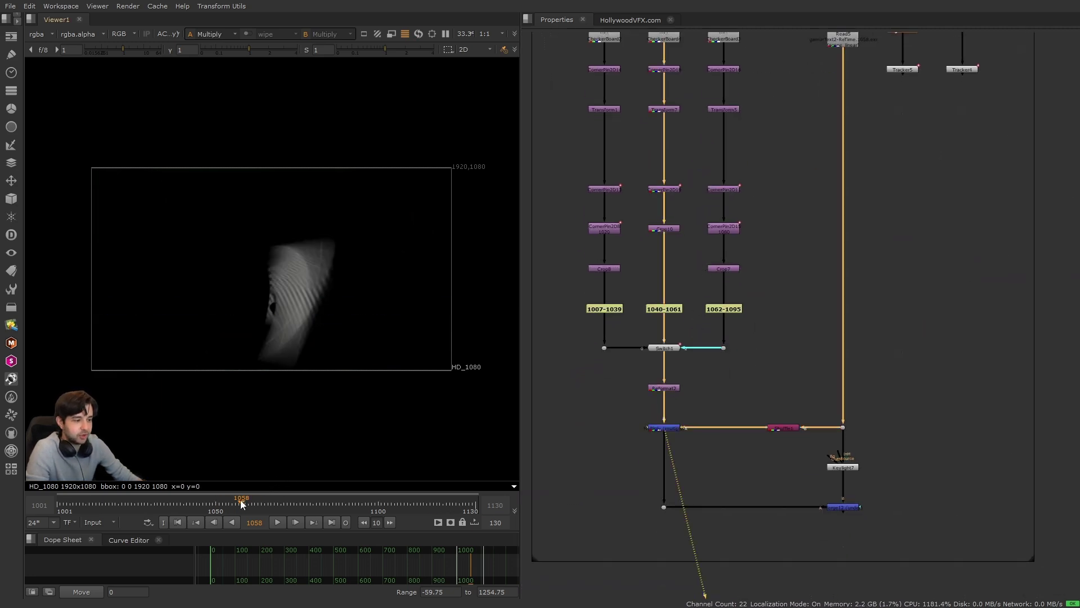
# - Play back the phone's checkerboard track and check individual frames with the viewer overlay hidden
pyautogui.moveTo(242, 502); pyautogui.dragTo(225, 503)
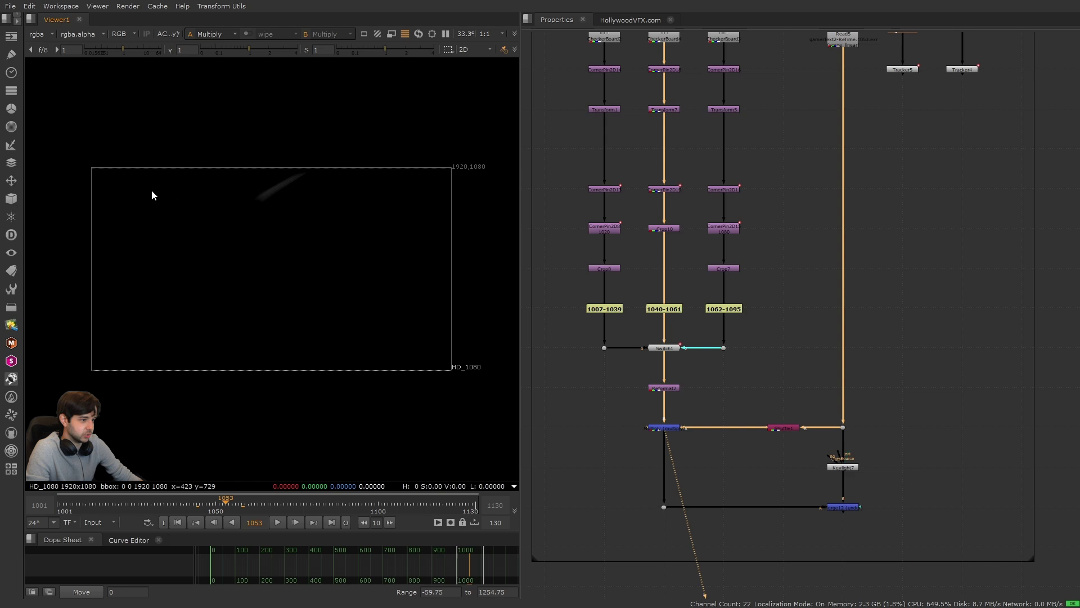
pyautogui.click(278, 522)
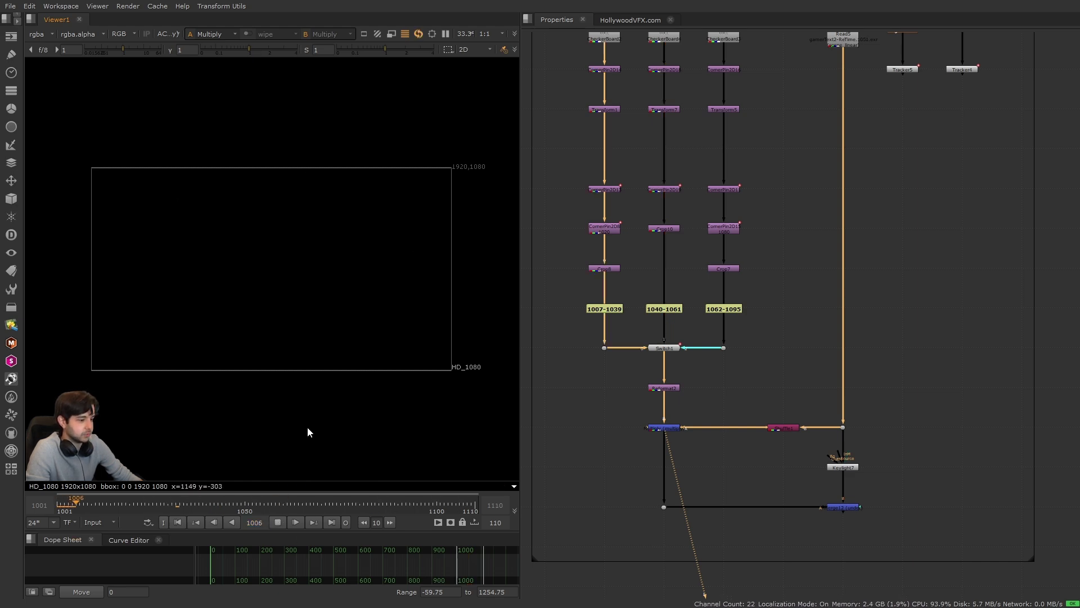
pyautogui.press('l')
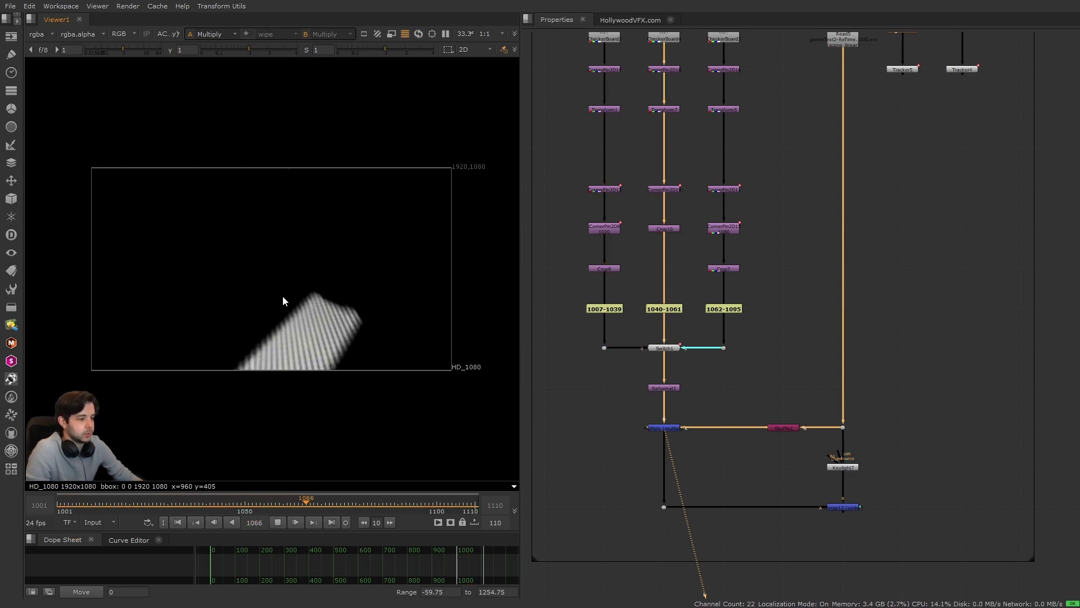
pyautogui.press('o')
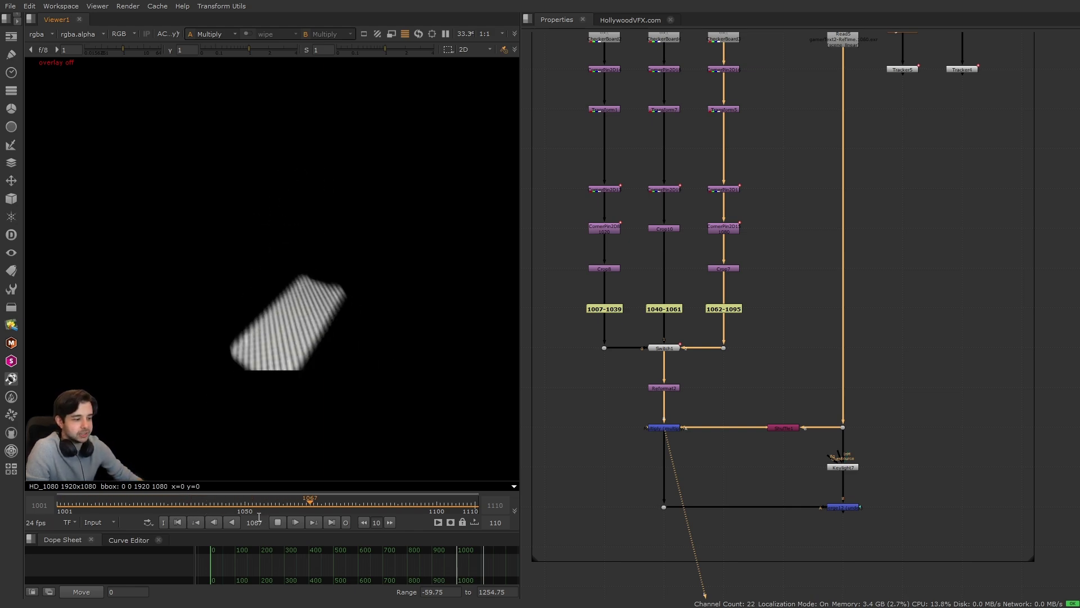
pyautogui.click(278, 522)
pyautogui.moveTo(285, 510)
pyautogui.mouseDown()
pyautogui.moveTo(258, 513)
pyautogui.moveTo(308, 522)
pyautogui.moveTo(259, 501)
pyautogui.moveTo(333, 510)
pyautogui.moveTo(304, 515)
pyautogui.mouseUp()
pyautogui.press('q')
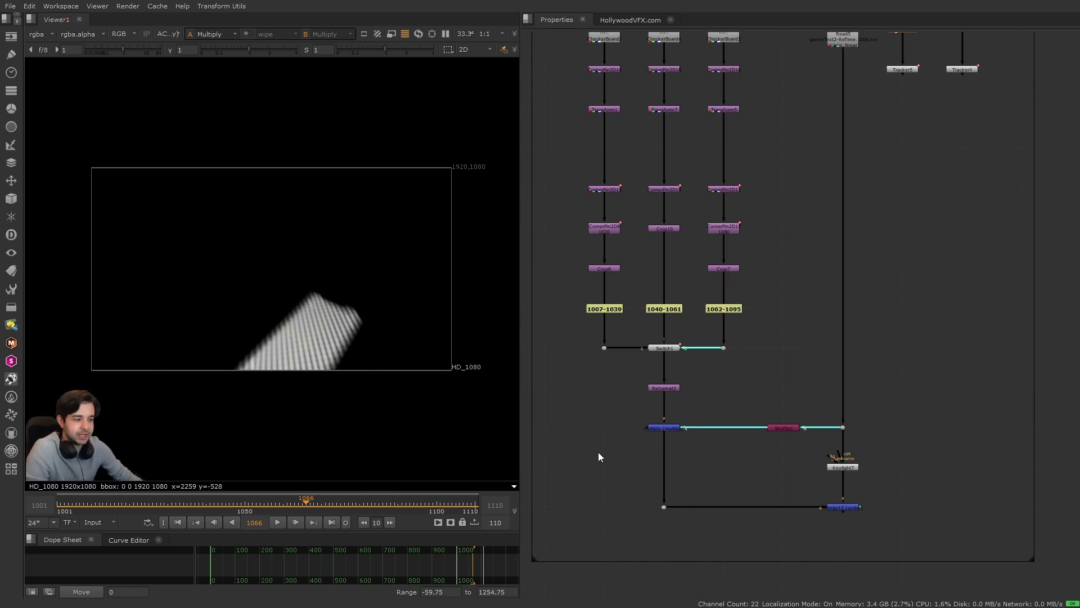
# - Display the Monitor Track results from Merge13 and Multiply2 and scrub through the tracked monitor checkerboard
pyautogui.scroll(-2, 598, 451)
pyautogui.moveTo(598, 451); pyautogui.dragTo(633, 477, button='middle')
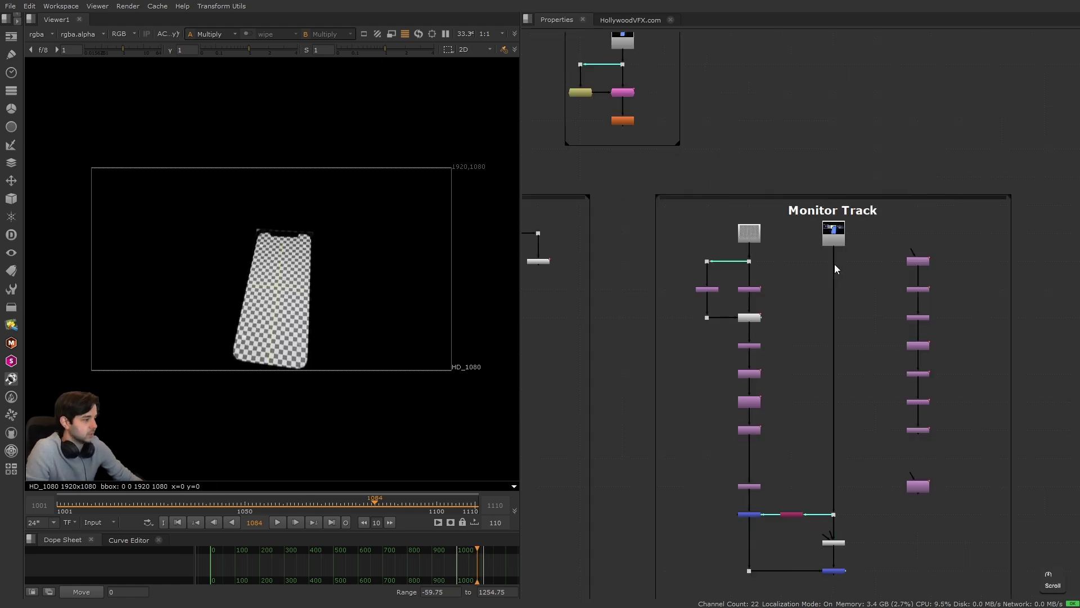
pyautogui.moveTo(787, 256); pyautogui.dragTo(779, 220, button='middle')
pyautogui.click(824, 532)
pyautogui.press('1')
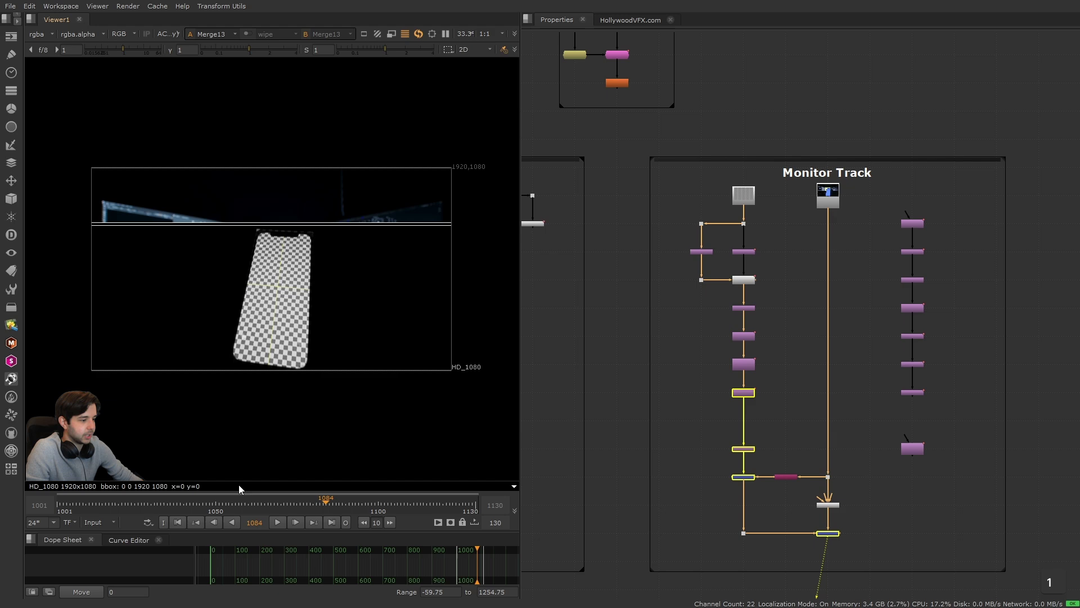
pyautogui.click(174, 505)
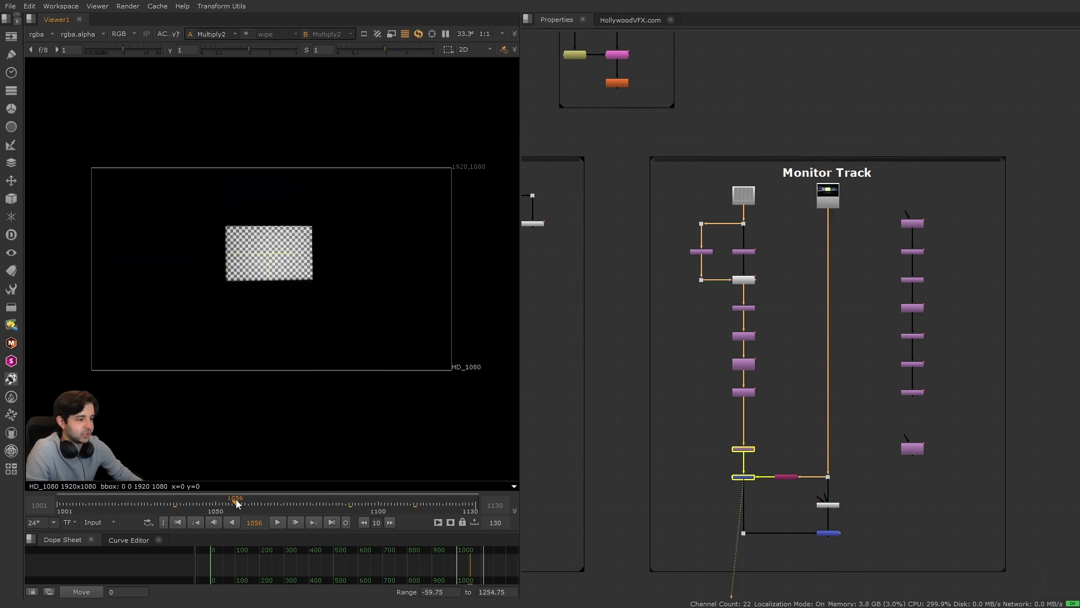
pyautogui.moveTo(236, 504)
pyautogui.mouseDown()
pyautogui.moveTo(109, 501)
pyautogui.moveTo(206, 501)
pyautogui.mouseUp()
# - Compare the Paint Plate's source Read7 with the painted result Read10 around frame 1033
pyautogui.press('1')
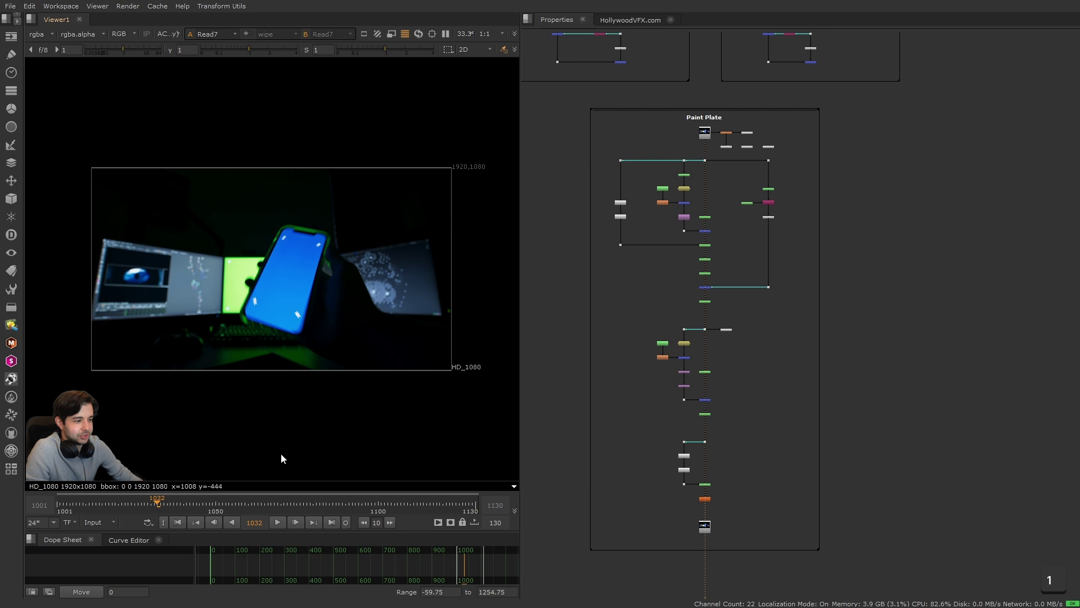
pyautogui.press('2')
pyautogui.moveTo(176, 504)
pyautogui.mouseDown()
pyautogui.moveTo(282, 505)
pyautogui.moveTo(180, 501)
pyautogui.mouseUp()
pyautogui.press('1')
pyautogui.press('2')
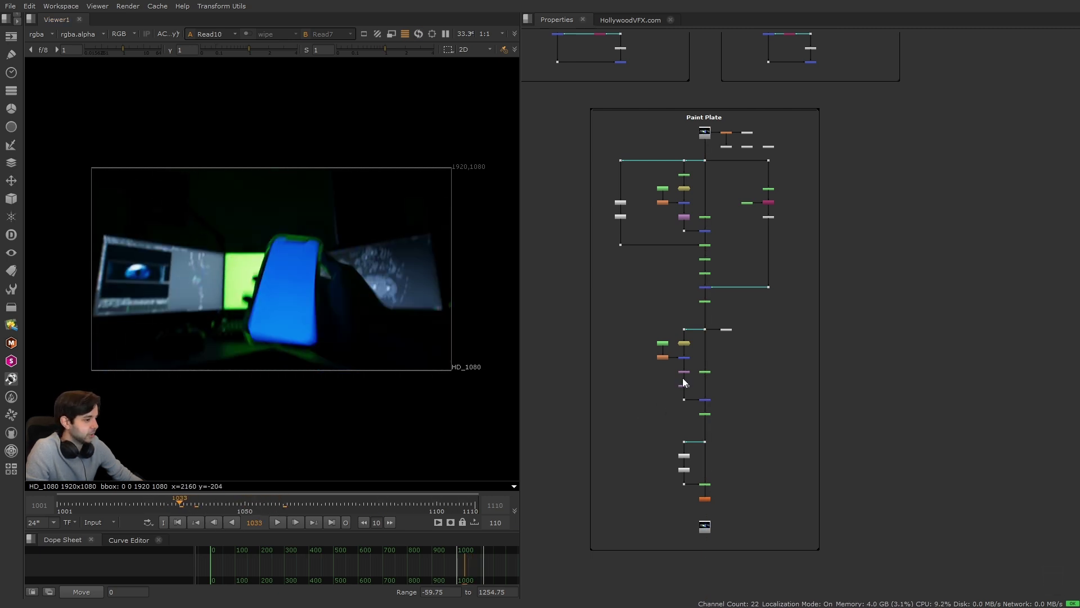
# - Open Tracker5 in the Phone Track section to view its four tracking points over the Read5 plate
pyautogui.press('1')
pyautogui.doubleClick(710, 224)
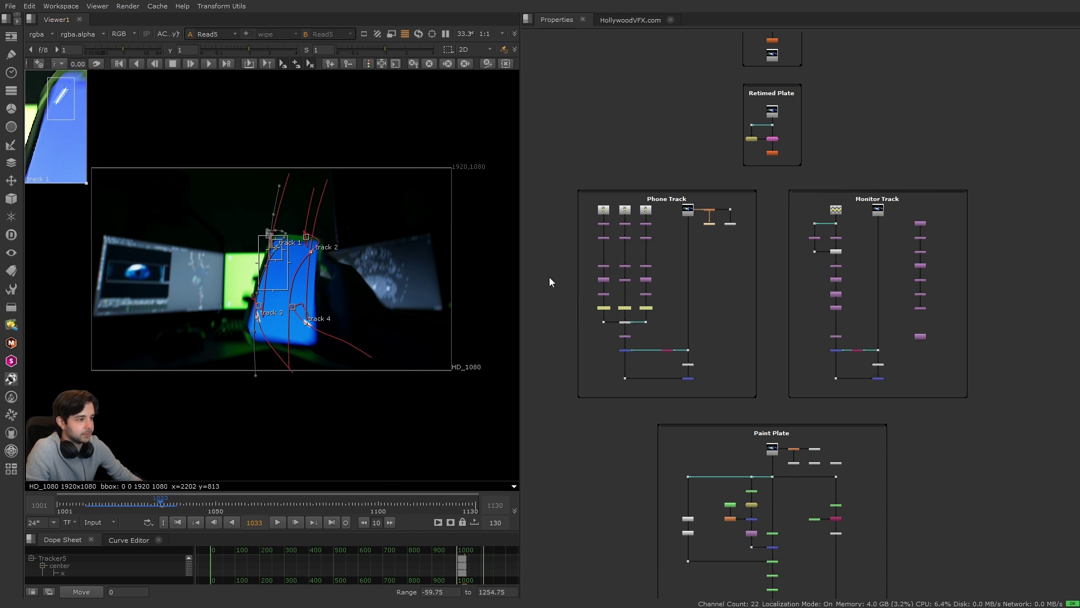
pyautogui.keyDown('alt'); pyautogui.moveTo(719, 394); pyautogui.dragTo(717, 448); pyautogui.keyUp('alt')
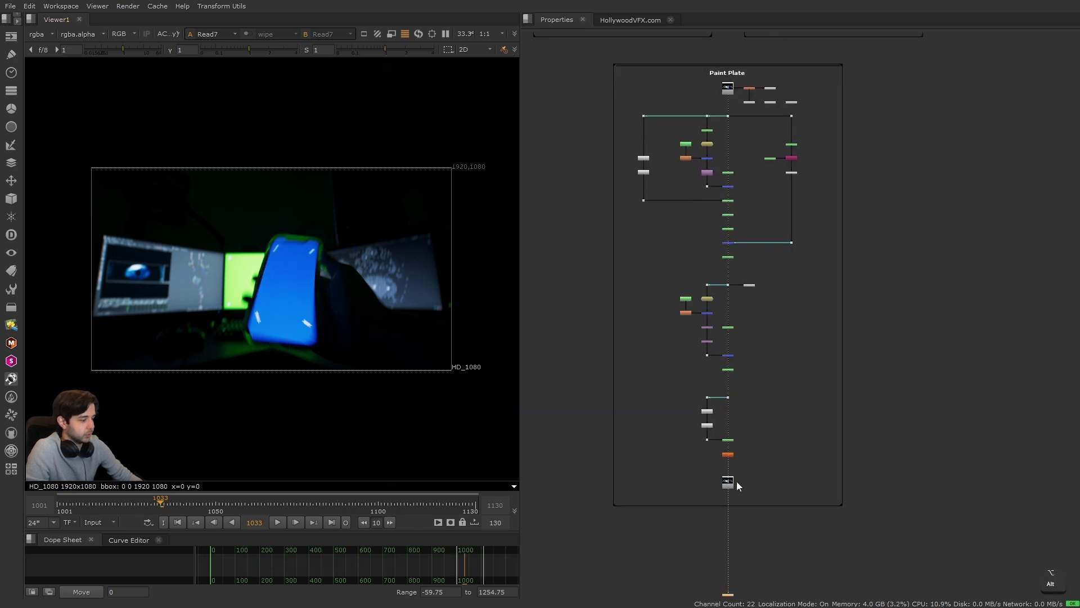
# - Display the painted plate Read10 and scrub it to frame 1084
pyautogui.click(728, 482)
pyautogui.press('1')
pyautogui.moveTo(387, 504)
pyautogui.mouseDown()
pyautogui.moveTo(419, 505)
pyautogui.moveTo(340, 501)
pyautogui.moveTo(376, 506)
pyautogui.mouseUp()
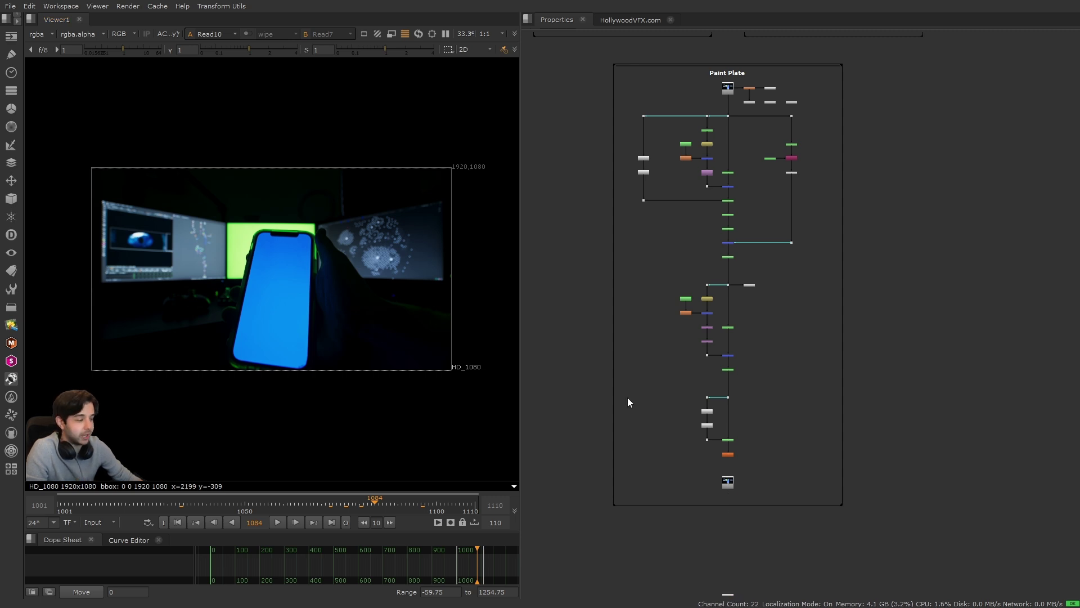
# - Locate the Phone Comp section below the Paint Plate and display its starting plate Read15
pyautogui.scroll(-3, 663, 367)
pyautogui.keyDown('alt'); pyautogui.moveTo(664, 373); pyautogui.dragTo(661, 177); pyautogui.keyUp('alt')
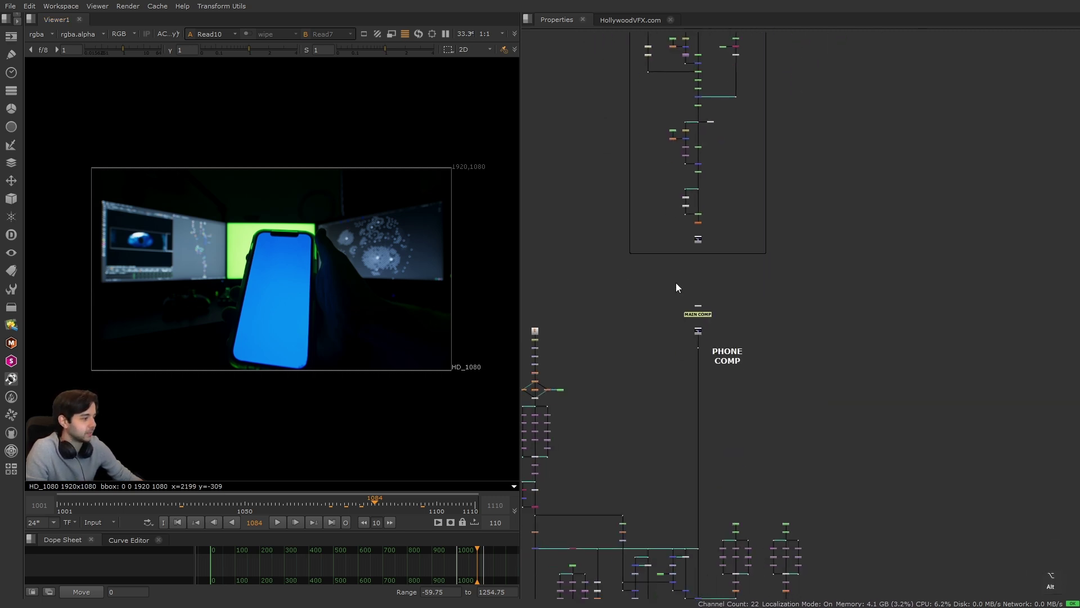
pyautogui.keyDown('alt'); pyautogui.moveTo(613, 376); pyautogui.dragTo(694, 206); pyautogui.keyUp('alt')
pyautogui.keyDown('alt'); pyautogui.scroll(-2, 689, 203); pyautogui.keyUp('alt')
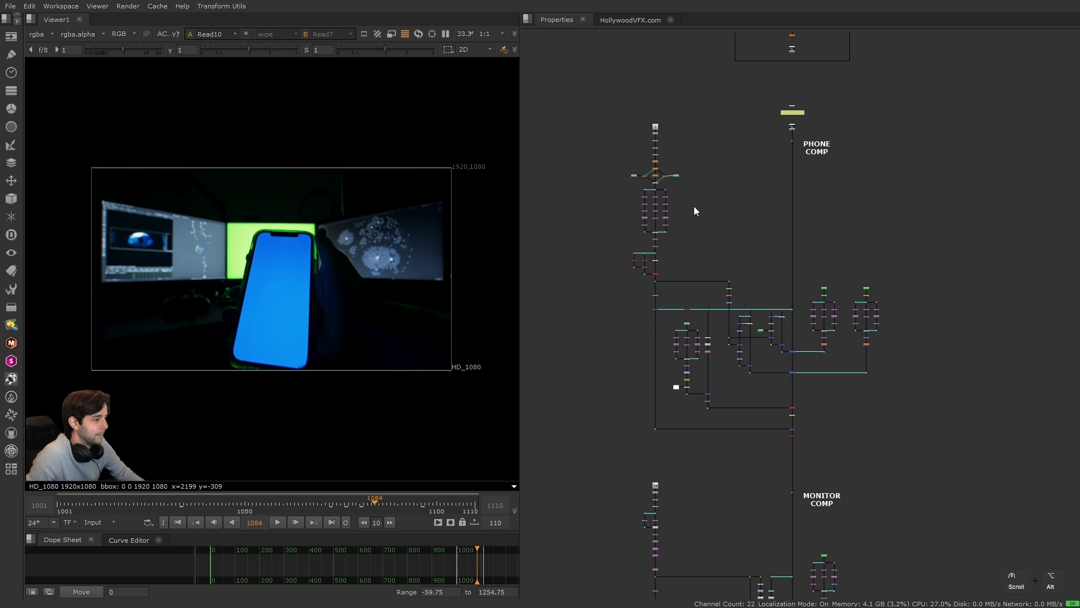
pyautogui.keyDown('alt'); pyautogui.moveTo(693, 206); pyautogui.dragTo(772, 178, button='middle'); pyautogui.keyUp('alt')
pyautogui.moveTo(697, 299); pyautogui.dragTo(730, 259, button='middle')
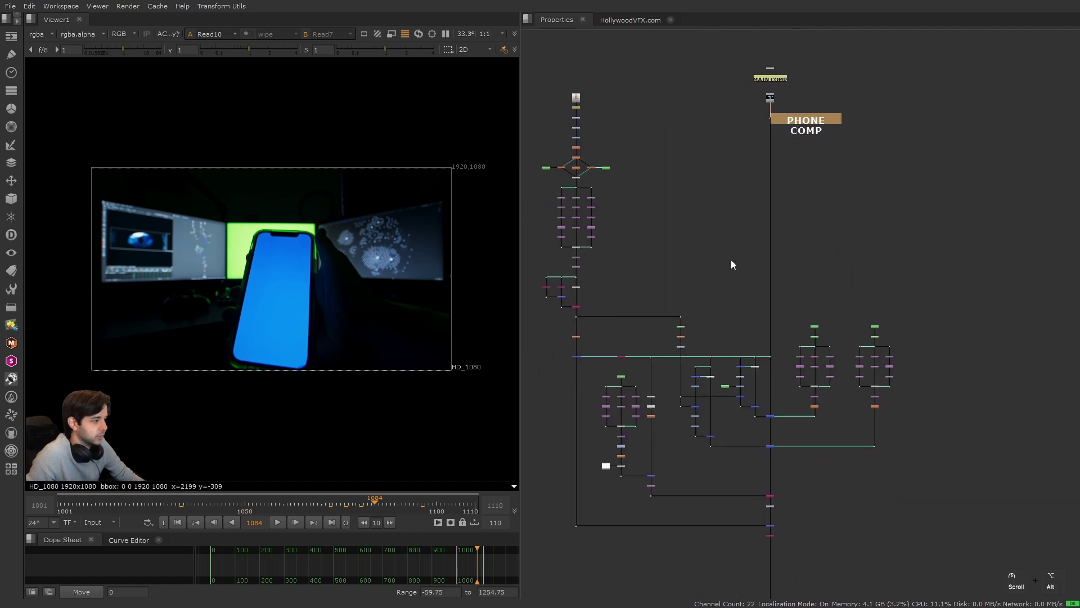
pyautogui.click(772, 98)
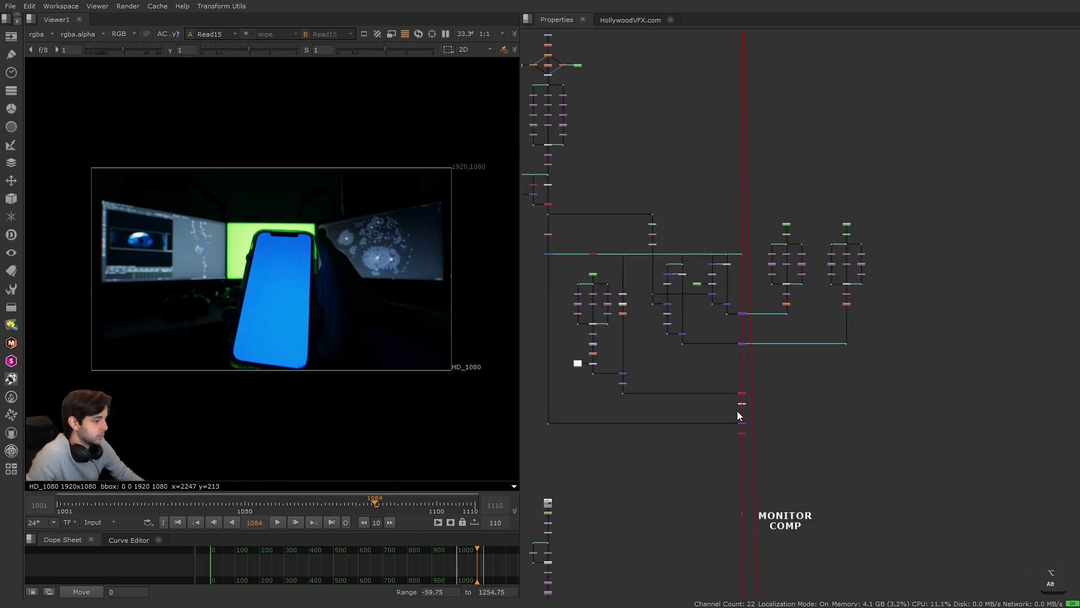
# - View the output at the end of the Phone Comp, followed by the output at the end of the Monitor Comp
pyautogui.press('1')
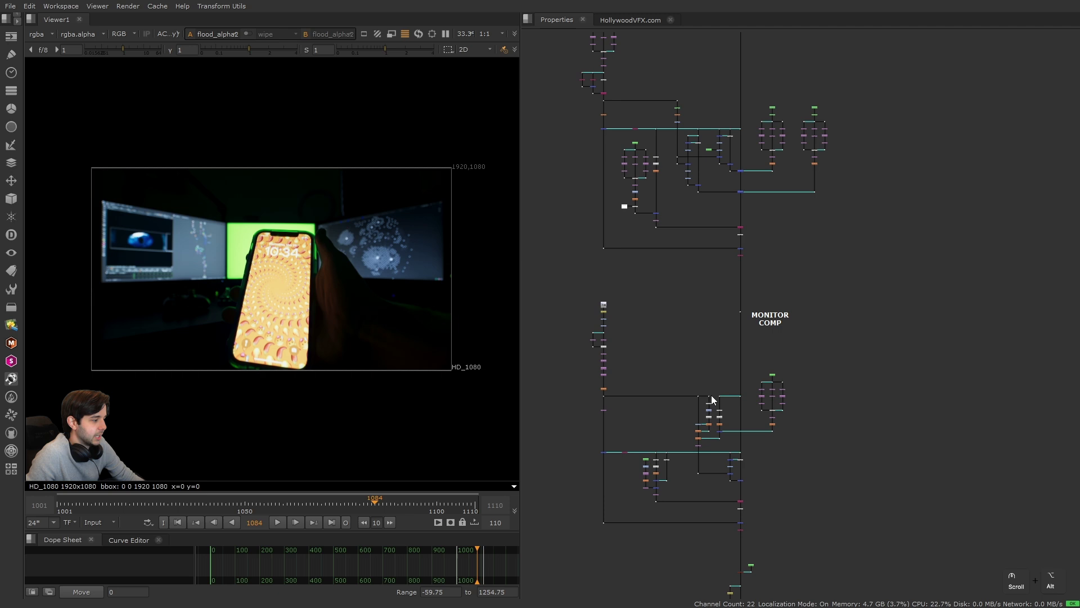
pyautogui.keyDown('alt'); pyautogui.moveTo(674, 342); pyautogui.dragTo(674, 285); pyautogui.keyUp('alt')
pyautogui.keyDown('alt'); pyautogui.moveTo(717, 438); pyautogui.dragTo(728, 387); pyautogui.keyUp('alt')
pyautogui.scroll(2, 730, 391)
pyautogui.click(755, 419)
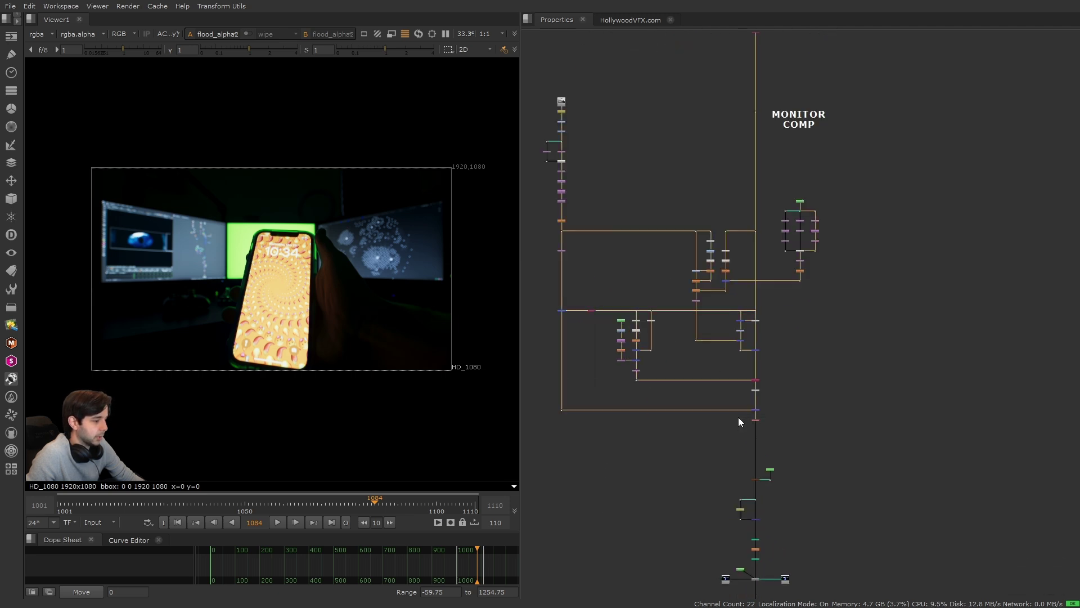
pyautogui.press('1')
# - Return to the top of the Phone Comp and display the Read15 plate again
pyautogui.click(665, 248)
pyautogui.keyDown('alt'); pyautogui.moveTo(691, 189); pyautogui.dragTo(672, 381); pyautogui.keyUp('alt')
pyautogui.keyDown('alt'); pyautogui.moveTo(668, 216); pyautogui.dragTo(708, 380); pyautogui.keyUp('alt')
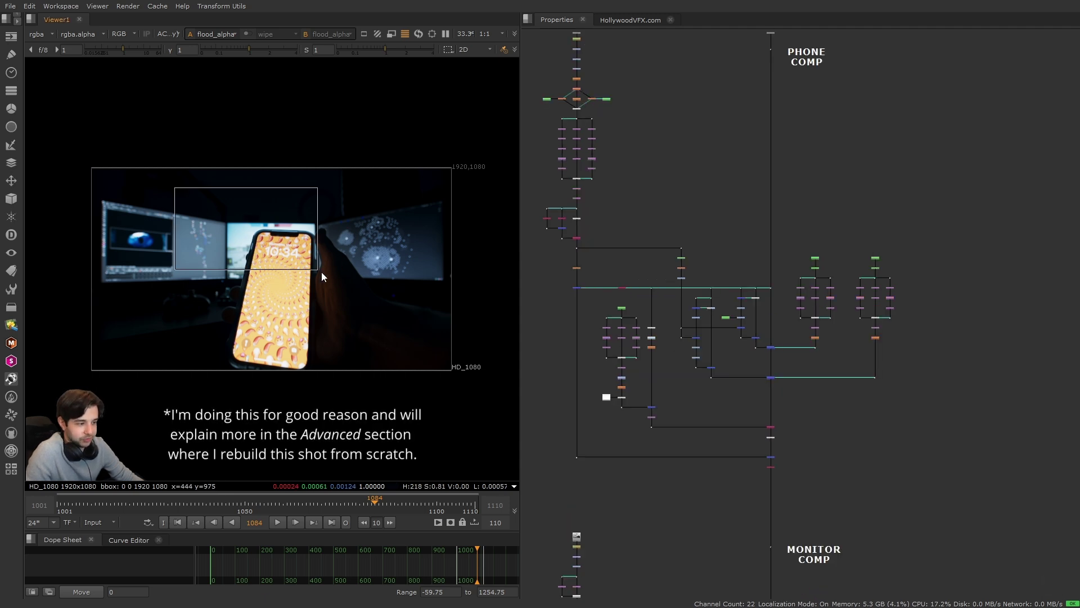
pyautogui.keyDown('alt'); pyautogui.moveTo(771, 33); pyautogui.dragTo(743, 143); pyautogui.keyUp('alt')
pyautogui.click(743, 140)
pyautogui.press('1')
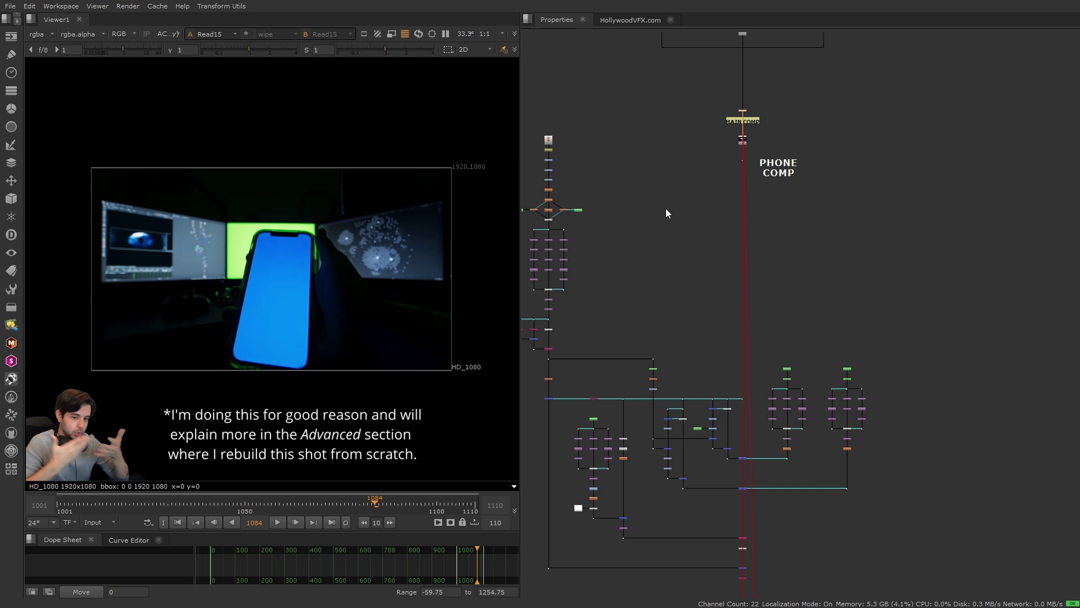
# - Follow the main pipe down to the final section with the loop branch and output nodes
pyautogui.click(696, 325)
pyautogui.moveTo(696, 325); pyautogui.dragTo(669, 130, button='middle')
pyautogui.moveTo(689, 340); pyautogui.dragTo(675, 65, button='middle')
pyautogui.moveTo(692, 496); pyautogui.dragTo(698, 237, button='middle')
pyautogui.scroll(3, 714, 417)
pyautogui.moveTo(721, 411); pyautogui.dragTo(696, 385)
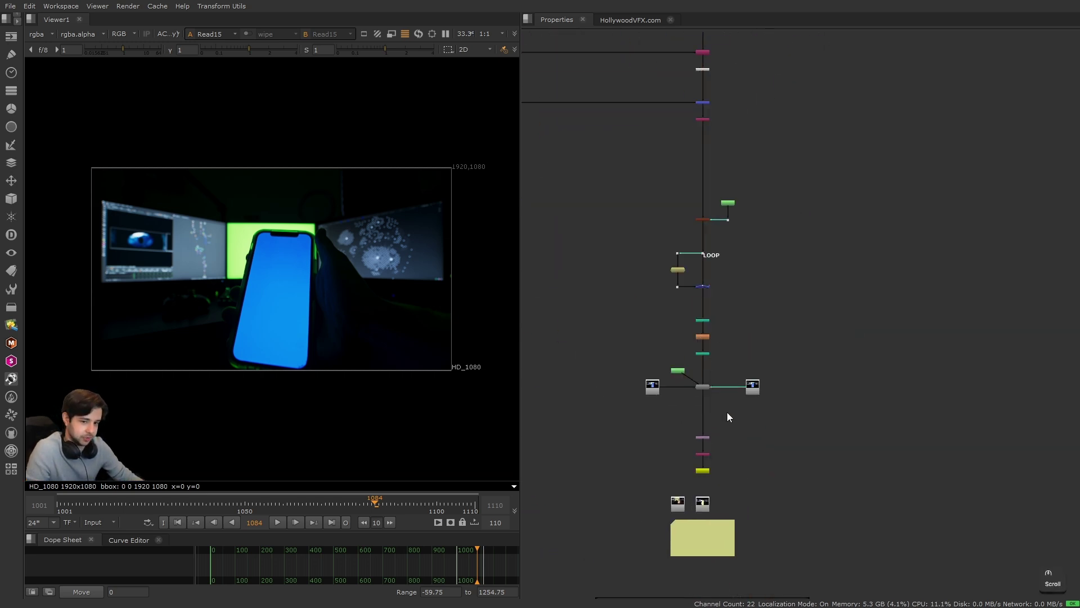
pyautogui.scroll(-3, 748, 415)
# - Survey the Monitor Comp and Phone Comp branches upward, back to the phone screen insert's source
pyautogui.keyDown('alt'); pyautogui.moveTo(689, 198); pyautogui.dragTo(710, 312); pyautogui.keyUp('alt')
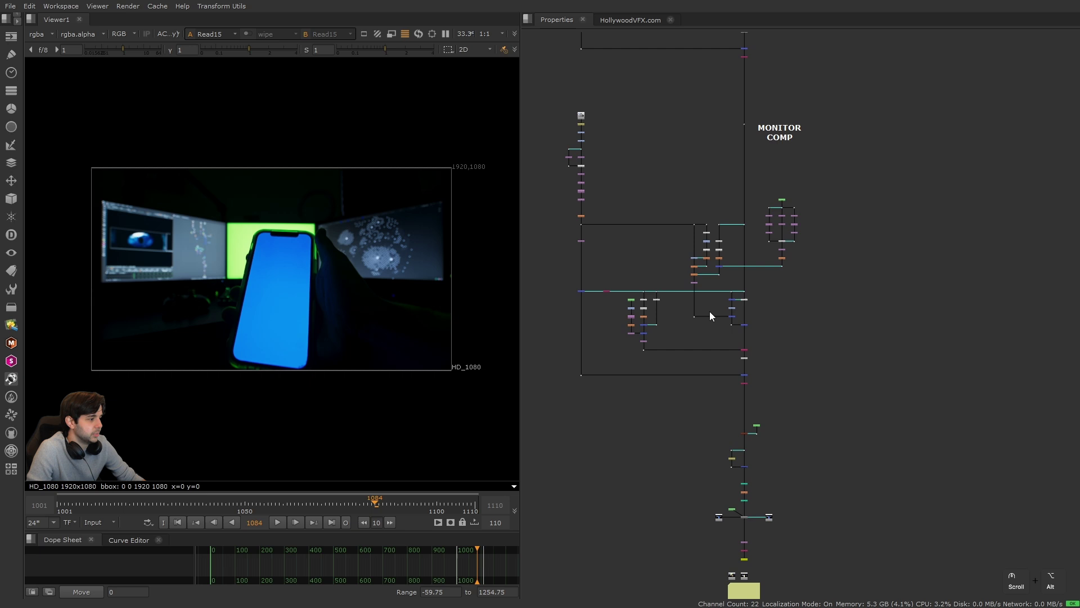
pyautogui.keyDown('alt'); pyautogui.moveTo(692, 97); pyautogui.dragTo(711, 409); pyautogui.keyUp('alt')
pyautogui.scroll(2, 757, 236)
pyautogui.keyDown('alt'); pyautogui.moveTo(759, 241); pyautogui.dragTo(795, 320); pyautogui.keyUp('alt')
pyautogui.scroll(2, 790, 355)
pyautogui.scroll(-4, 821, 387)
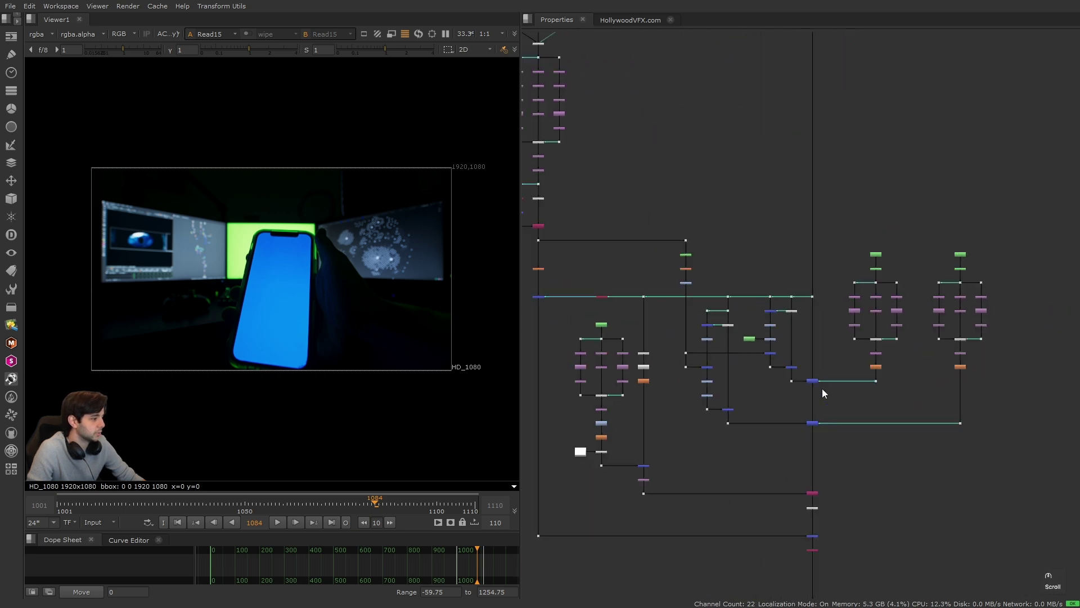
pyautogui.keyDown('alt'); pyautogui.moveTo(805, 363); pyautogui.dragTo(806, 420); pyautogui.keyUp('alt')
pyautogui.keyDown('alt'); pyautogui.moveTo(620, 278); pyautogui.dragTo(651, 295); pyautogui.keyUp('alt')
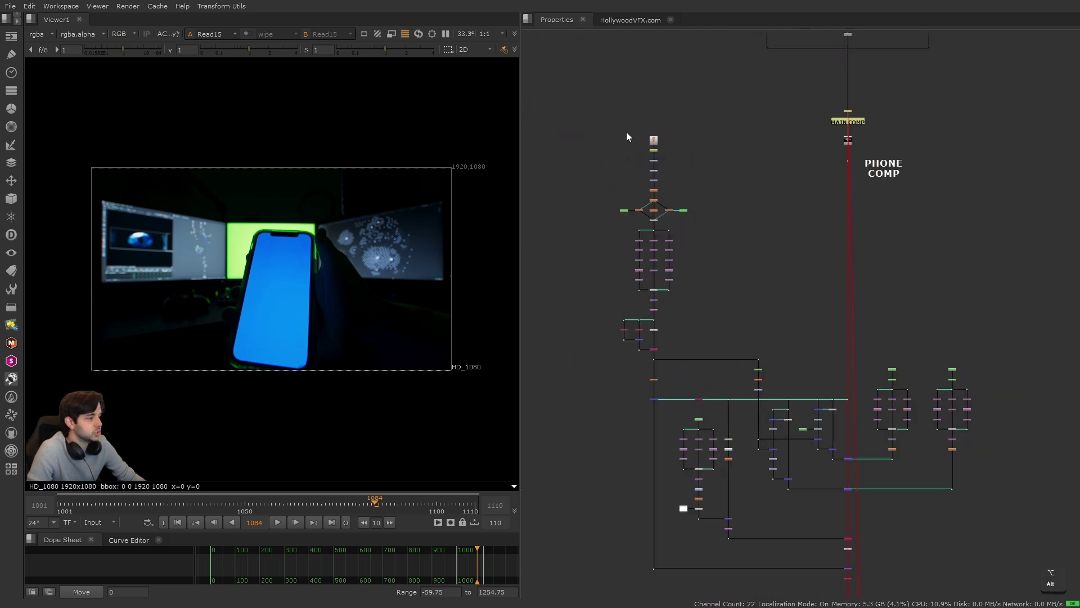
# - Display the phone screen insert at the top of its branch and its Grade5 result, fitted to the viewer
pyautogui.click(653, 151)
pyautogui.press('1')
pyautogui.press('f')
pyautogui.scroll(2, 654, 211)
pyautogui.click(654, 211)
pyautogui.press('1')
pyautogui.scroll(2, 663, 232)
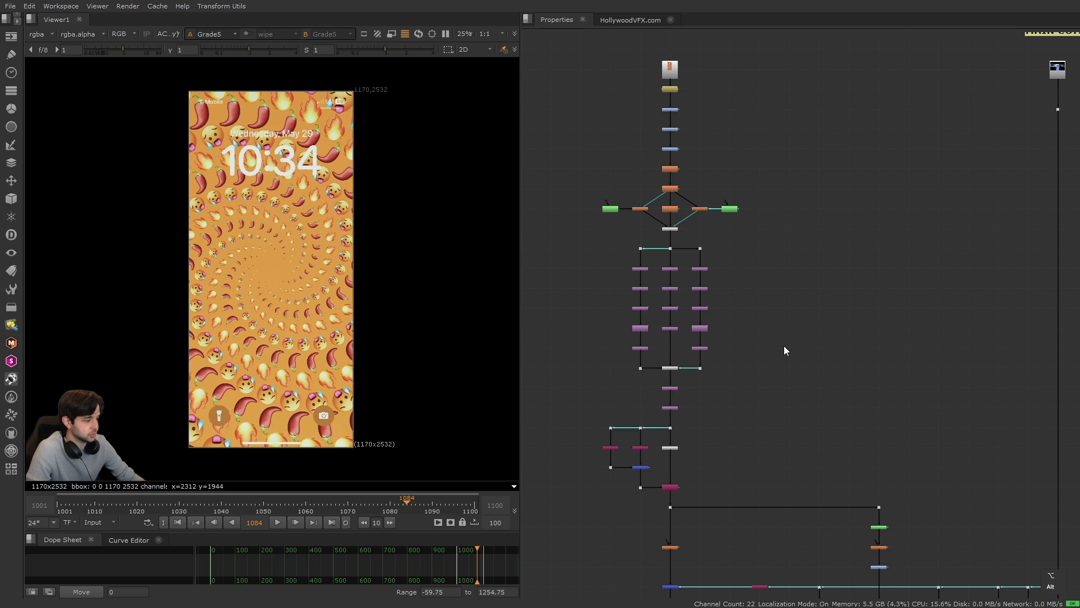
# - View the corner-pinned phone screen at Crop3 and scrub to frame 1049, fitted to the viewer
pyautogui.keyDown('alt'); pyautogui.moveTo(784, 345); pyautogui.dragTo(775, 209); pyautogui.keyUp('alt')
pyautogui.moveTo(724, 264)
pyautogui.keyDown('alt'); pyautogui.mouseDown()
pyautogui.moveTo(751, 270)
pyautogui.moveTo(727, 252)
pyautogui.mouseUp(); pyautogui.keyUp('alt')
pyautogui.click(663, 257)
pyautogui.press('1')
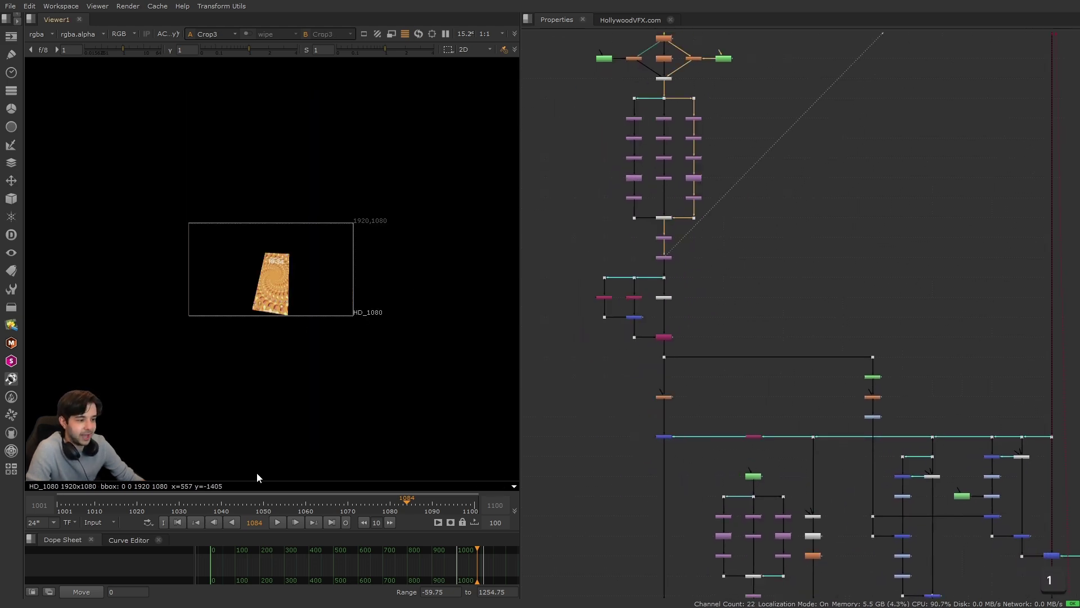
pyautogui.moveTo(174, 502); pyautogui.dragTo(260, 502)
pyautogui.press('f')
# - Examine the three corner-pin branches between Switch3 and Switch4 in the phone screen insert
pyautogui.click(675, 169)
pyautogui.keyDown('alt'); pyautogui.moveTo(674, 170); pyautogui.dragTo(715, 247); pyautogui.keyUp('alt')
pyautogui.moveTo(626, 170); pyautogui.dragTo(766, 314)
pyautogui.click(789, 282)
pyautogui.scroll(3, 666, 248)
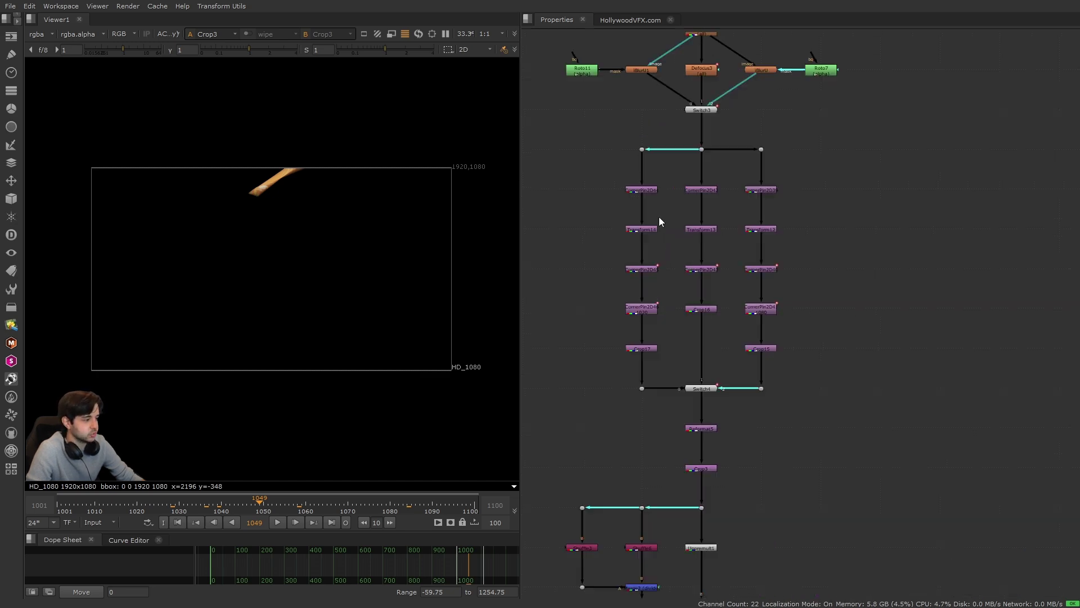
pyautogui.keyDown('alt'); pyautogui.moveTo(676, 270); pyautogui.dragTo(720, 277); pyautogui.keyUp('alt')
pyautogui.moveTo(578, 176); pyautogui.dragTo(843, 351)
pyautogui.click(883, 348)
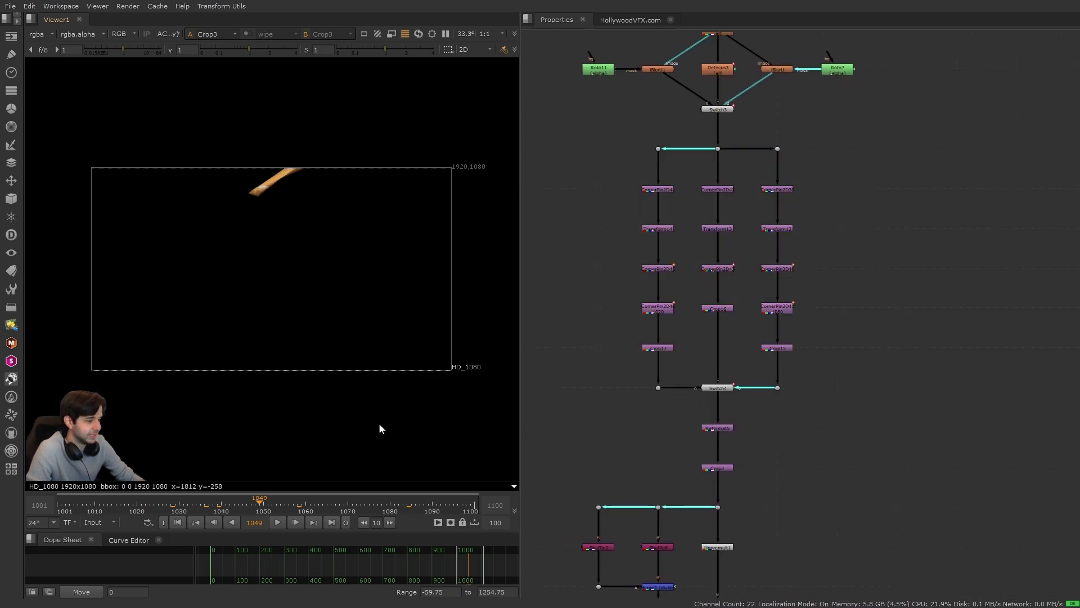
# - Single out Transform12, Transform13 and Transform14 to inspect the transform row across the corner-pin branches
pyautogui.scroll(2, 787, 248)
pyautogui.moveTo(841, 246); pyautogui.dragTo(622, 201)
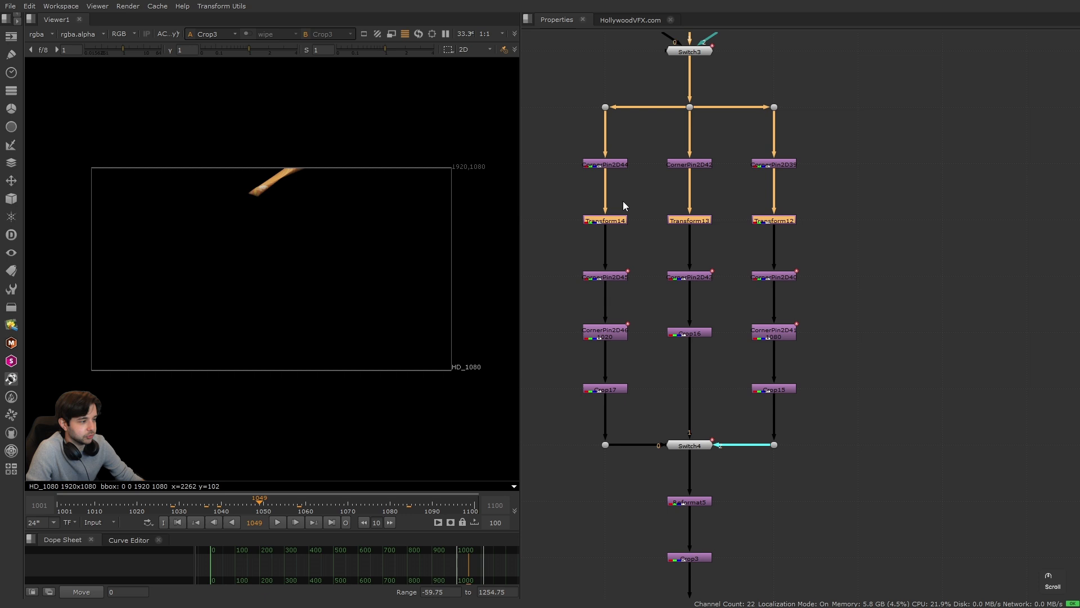
pyautogui.click(702, 250)
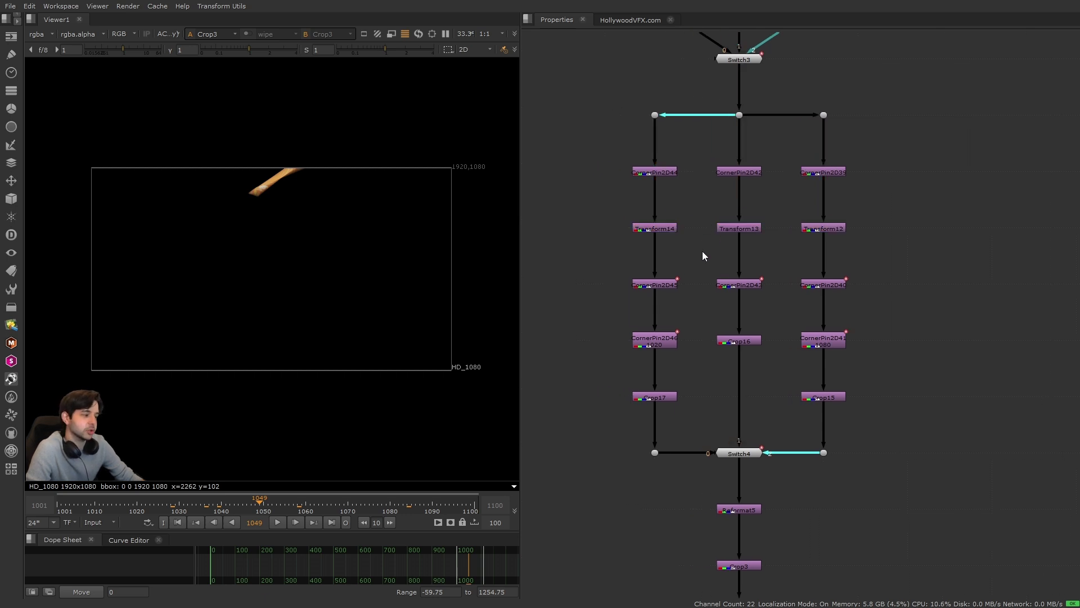
pyautogui.keyDown('alt'); pyautogui.moveTo(702, 251); pyautogui.dragTo(601, 220, button='middle'); pyautogui.keyUp('alt')
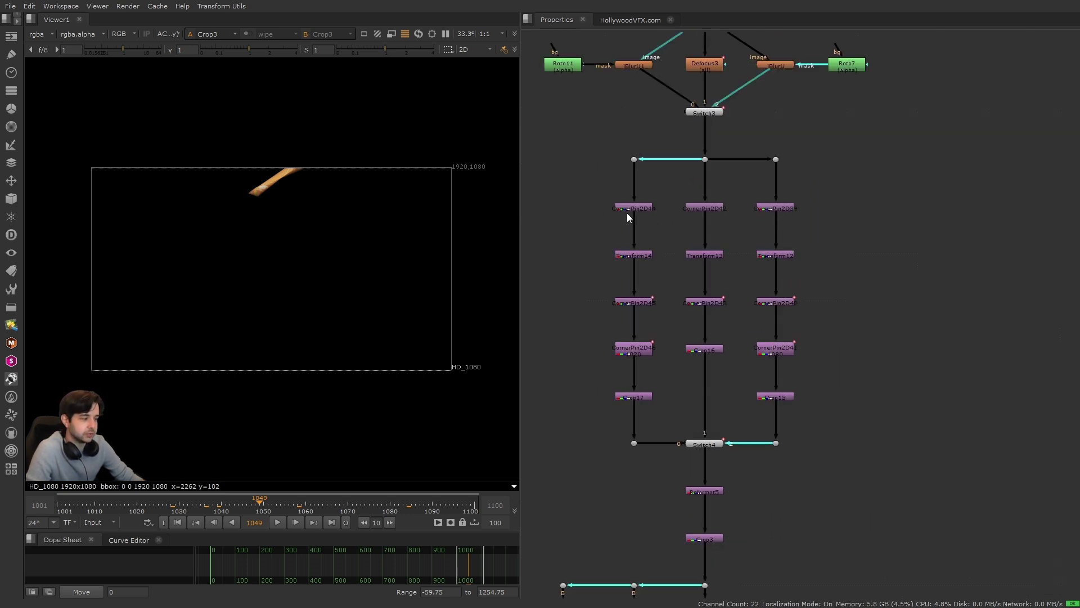
pyautogui.moveTo(669, 203); pyautogui.dragTo(687, 245, button='middle')
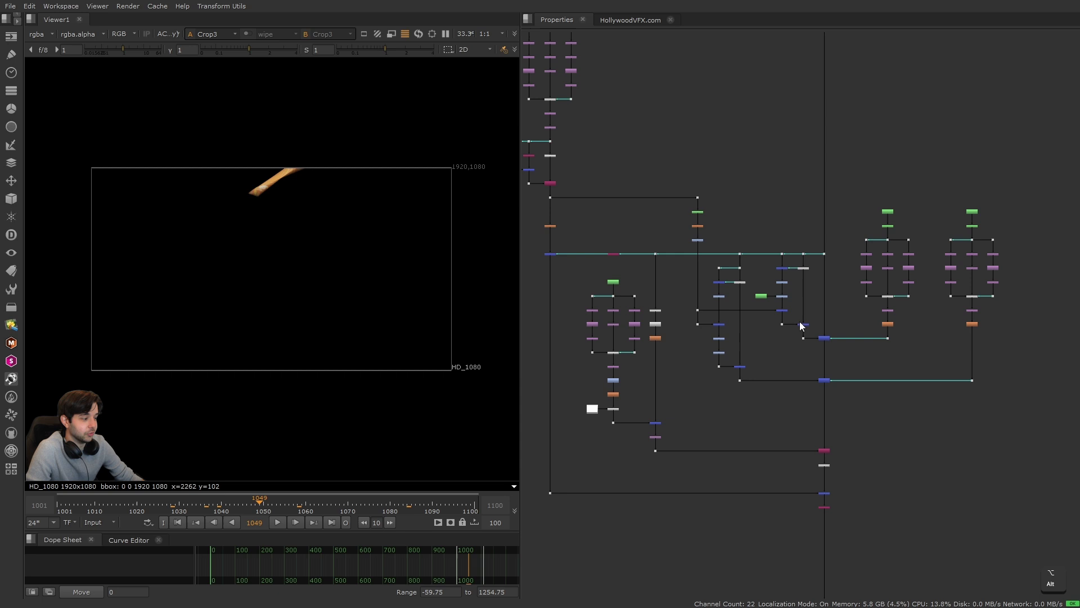
# - Display the finished Phone Comp result at the flood_alpha node closing its section
pyautogui.keyDown('alt'); pyautogui.scroll(-2, 774, 335); pyautogui.keyUp('alt')
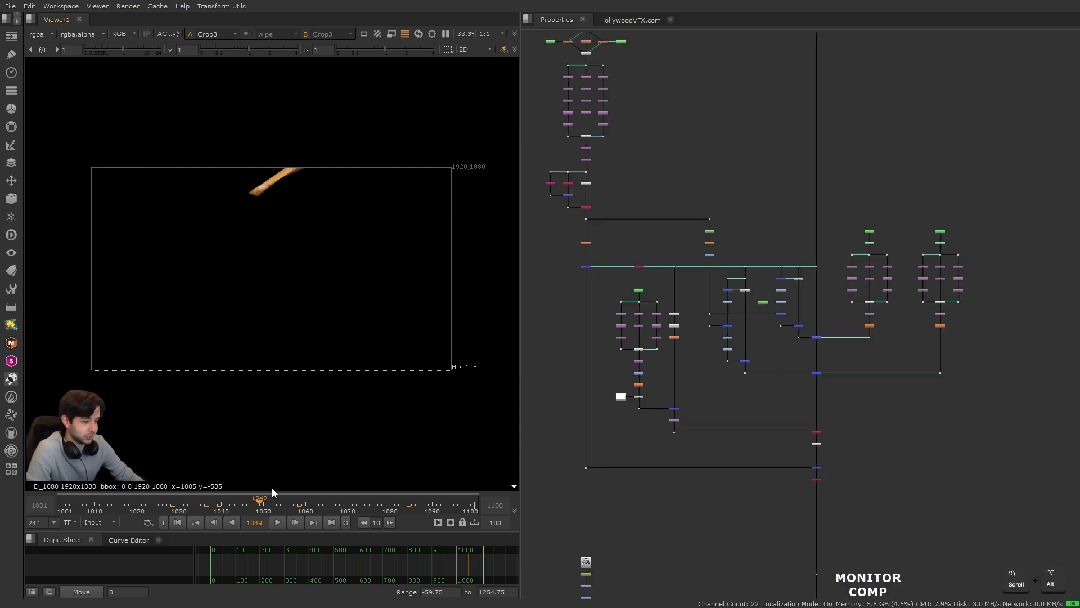
pyautogui.click(816, 479)
pyautogui.press('1')
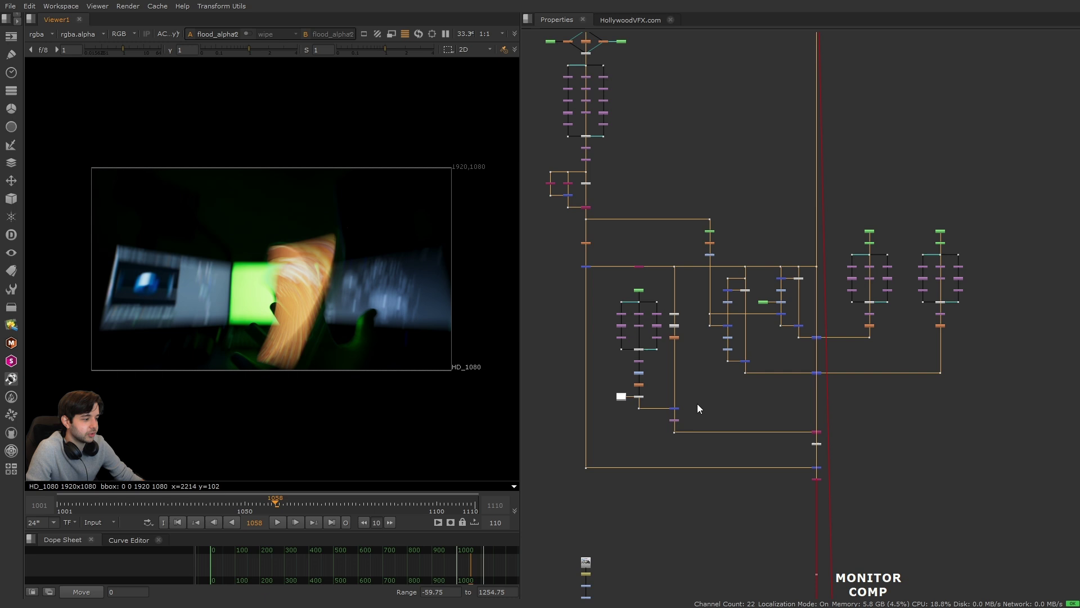
pyautogui.click(657, 408)
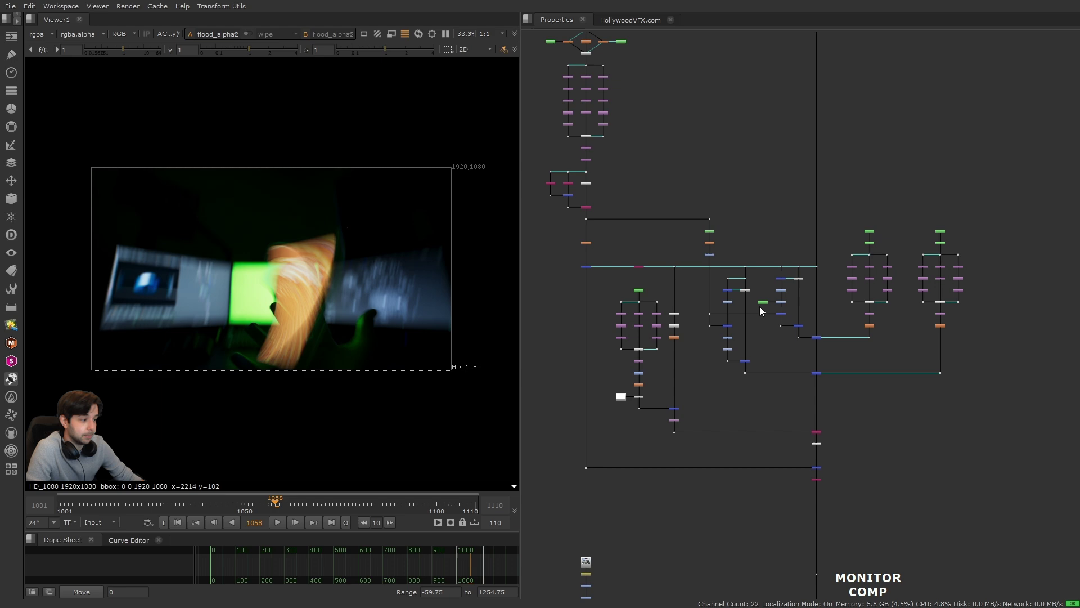
# - Inspect the Phone Comp keyers and single out Keylight9 above Dilate3 and Blur5
pyautogui.scroll(5, 751, 299)
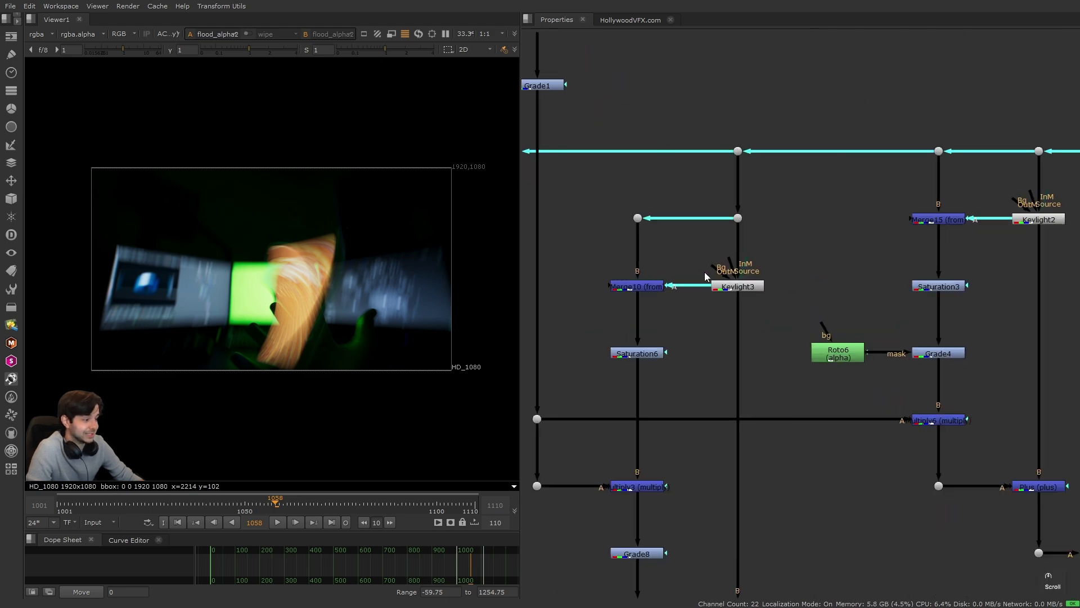
pyautogui.scroll(-6, 866, 286)
pyautogui.scroll(4, 762, 327)
pyautogui.moveTo(731, 248); pyautogui.dragTo(857, 326)
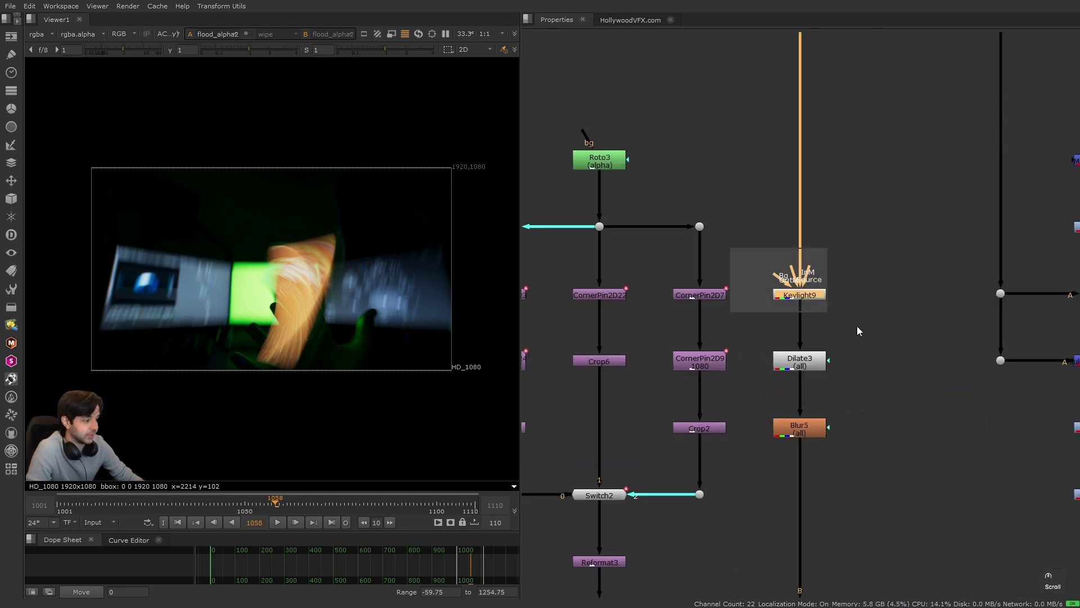
# - Examine the Keylight3 spill branch, singling out Grade8 and the Multiply3 merge
pyautogui.scroll(-6, 800, 277)
pyautogui.scroll(4, 830, 271)
pyautogui.moveTo(785, 229); pyautogui.dragTo(897, 315)
pyautogui.keyDown('alt'); pyautogui.moveTo(868, 450); pyautogui.dragTo(819, 382); pyautogui.keyUp('alt')
pyautogui.click(768, 368)
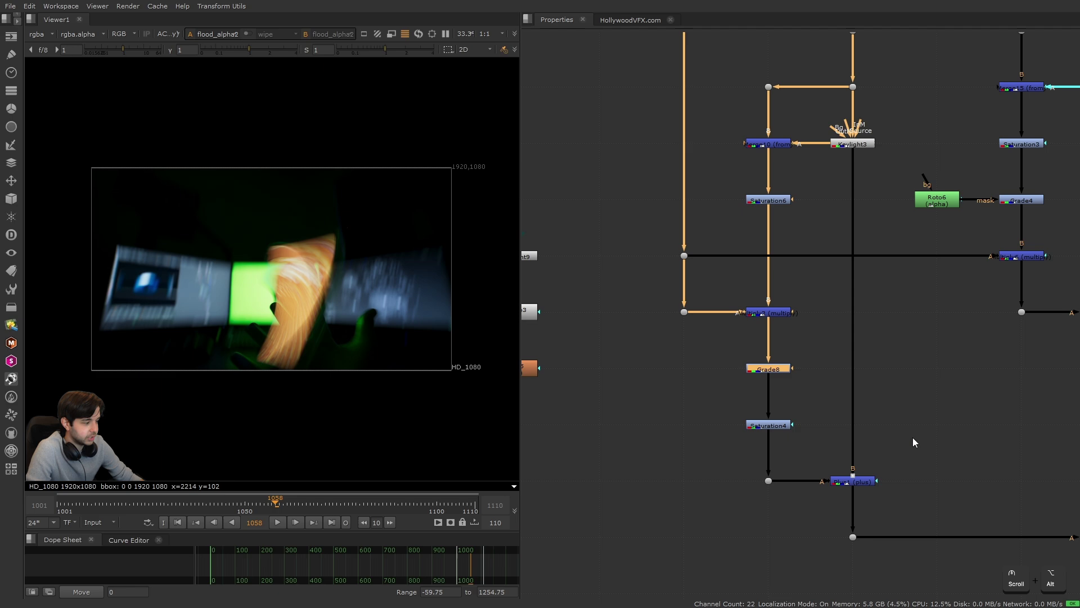
pyautogui.click(767, 313)
pyautogui.scroll(-2, 754, 229)
pyautogui.scroll(3, 798, 197)
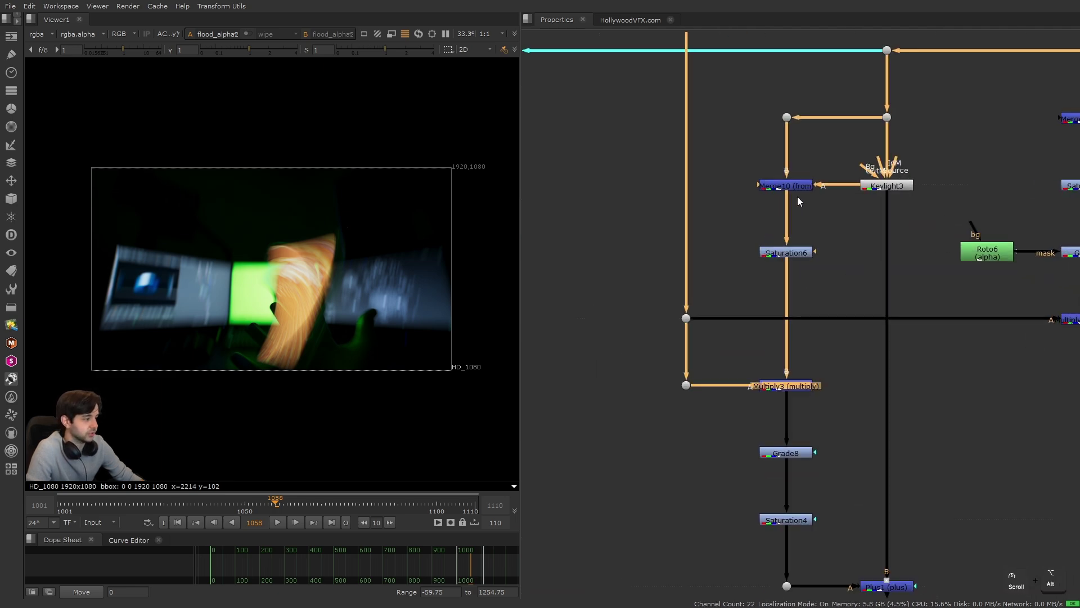
# - Examine the corner-pinned roto matte branches beside the Phone Comp main pipe
pyautogui.scroll(-3, 754, 274)
pyautogui.keyDown('alt'); pyautogui.moveTo(713, 130); pyautogui.dragTo(728, 250); pyautogui.keyUp('alt')
pyautogui.keyDown('alt'); pyautogui.moveTo(1041, 159); pyautogui.dragTo(621, 152); pyautogui.keyUp('alt')
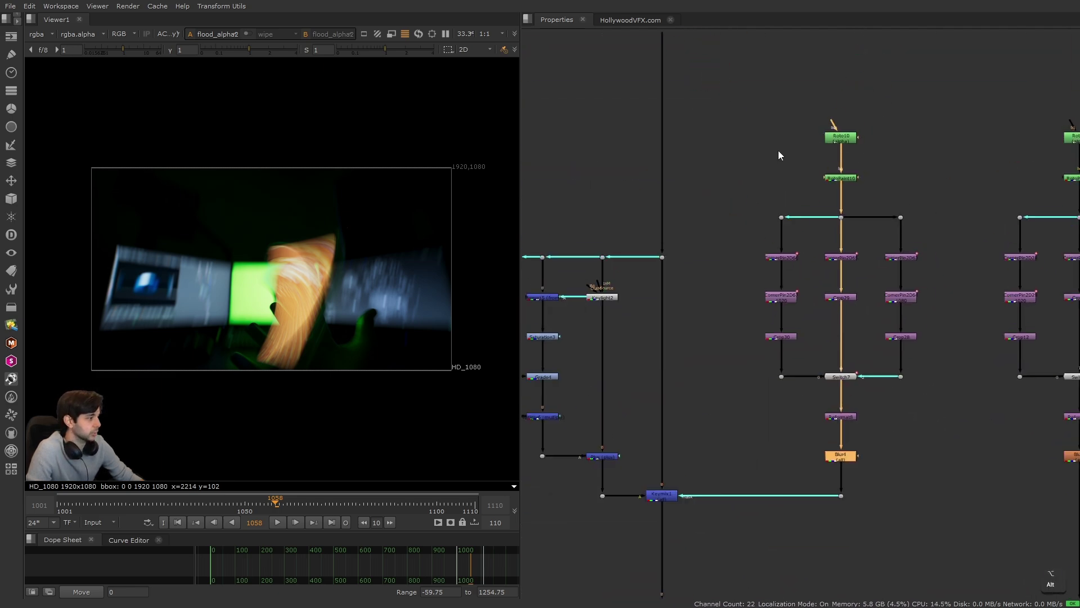
pyautogui.moveTo(785, 105); pyautogui.dragTo(877, 158)
pyautogui.scroll(-3, 880, 266)
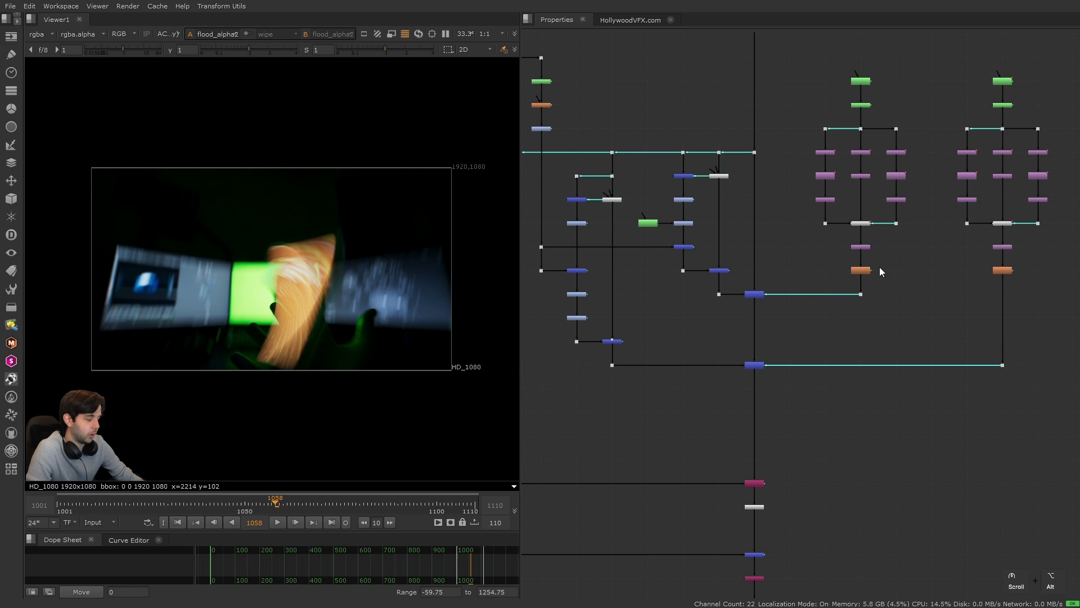
# - Display the gameplay insert at the FrameHold node starting the Monitor Comp branch
pyautogui.scroll(-3, 775, 400)
pyautogui.keyDown('alt'); pyautogui.moveTo(775, 400); pyautogui.dragTo(811, 260); pyautogui.keyUp('alt')
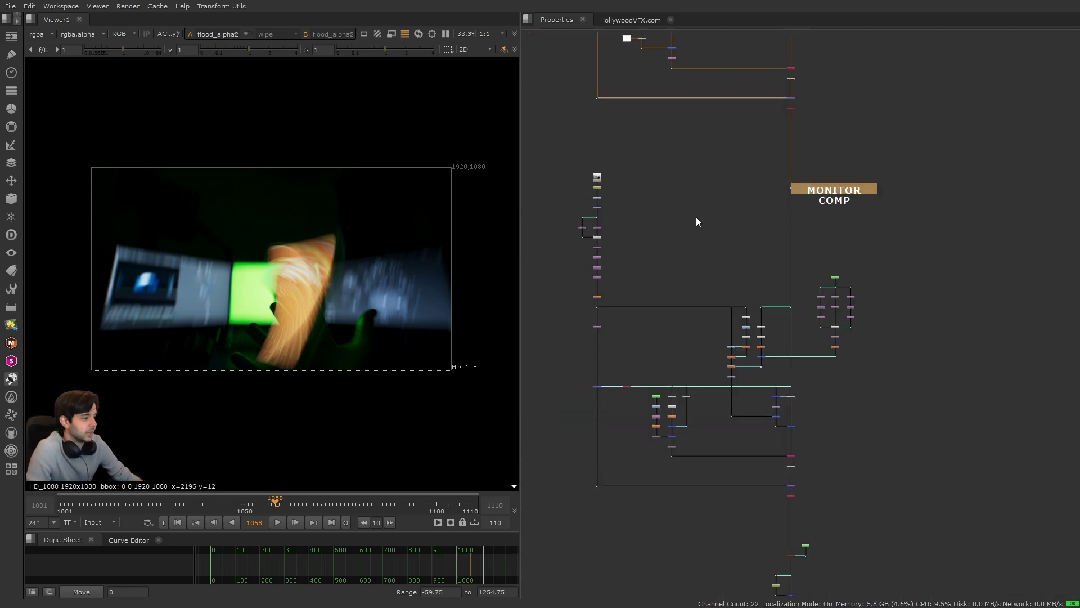
pyautogui.click(598, 189)
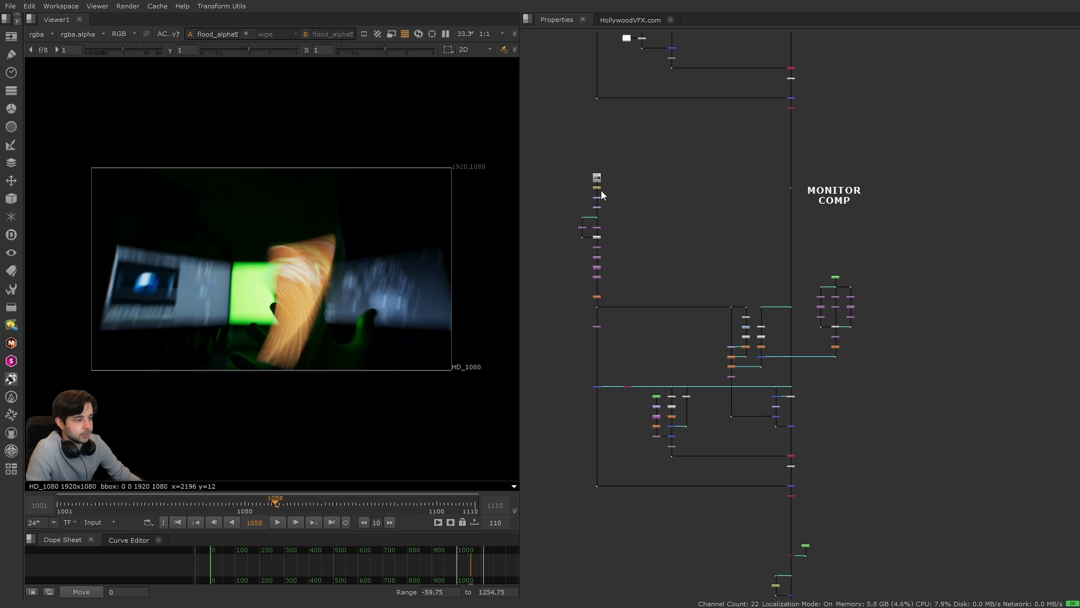
pyautogui.press('1')
pyautogui.keyDown('alt'); pyautogui.moveTo(711, 182); pyautogui.dragTo(701, 269); pyautogui.keyUp('alt')
pyautogui.keyDown('alt'); pyautogui.moveTo(556, 483); pyautogui.dragTo(563, 182); pyautogui.keyUp('alt')
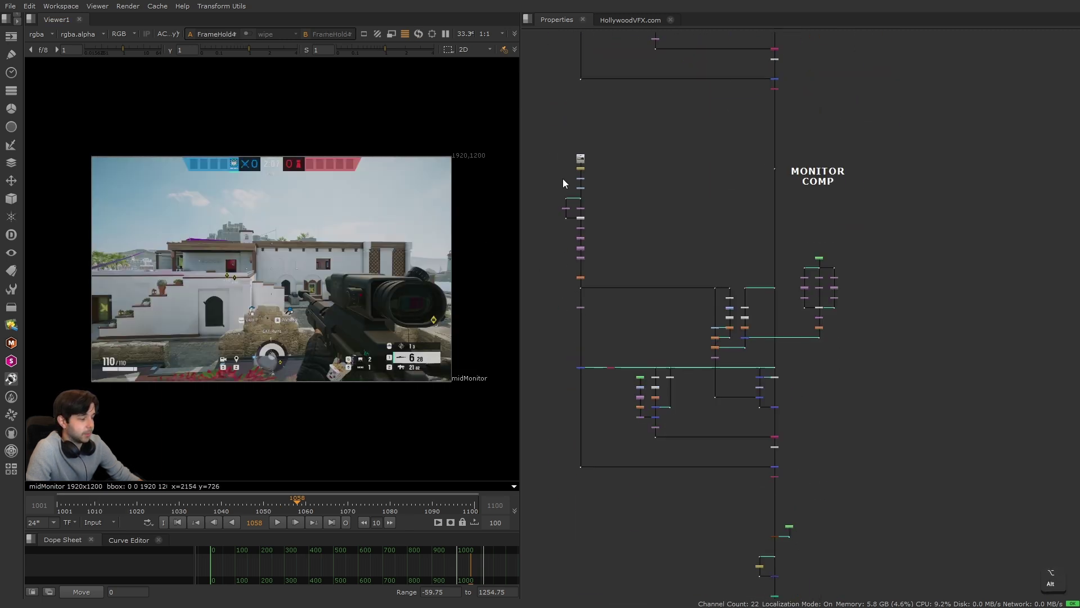
# - View the monitor insert at Saturation2 and at the last corner pin above its defocus
pyautogui.scroll(2, 559, 191)
pyautogui.press('1')
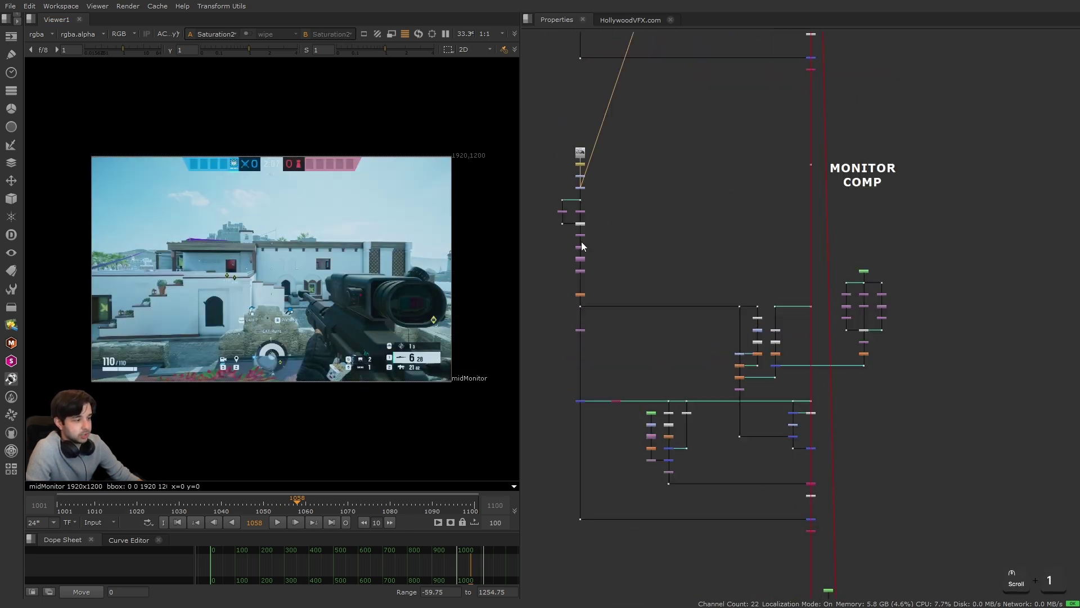
pyautogui.click(579, 270)
pyautogui.press('1')
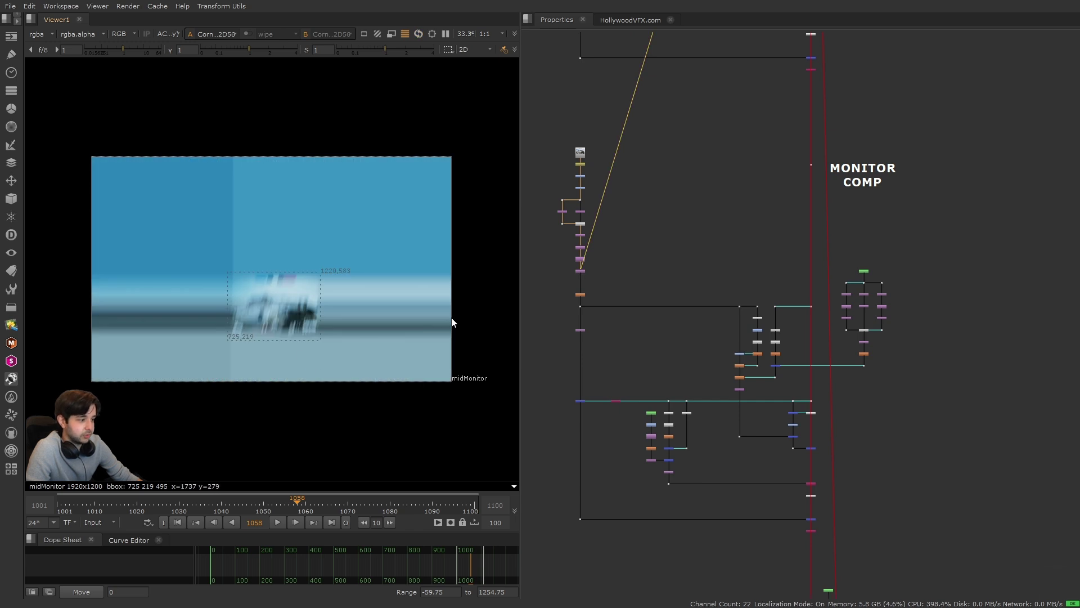
# - Compare the shot before and after the Monitor Comp section, and check the original plate at frame 1050
pyautogui.keyDown('alt'); pyautogui.scroll(6, 600, 217); pyautogui.keyUp('alt')
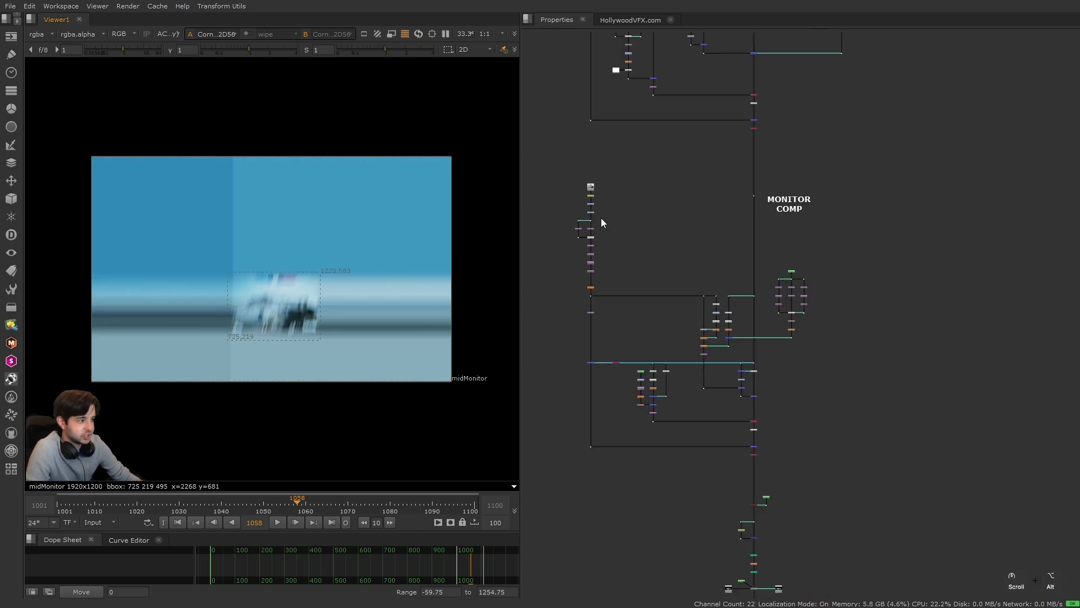
pyautogui.click(681, 151)
pyautogui.press('1')
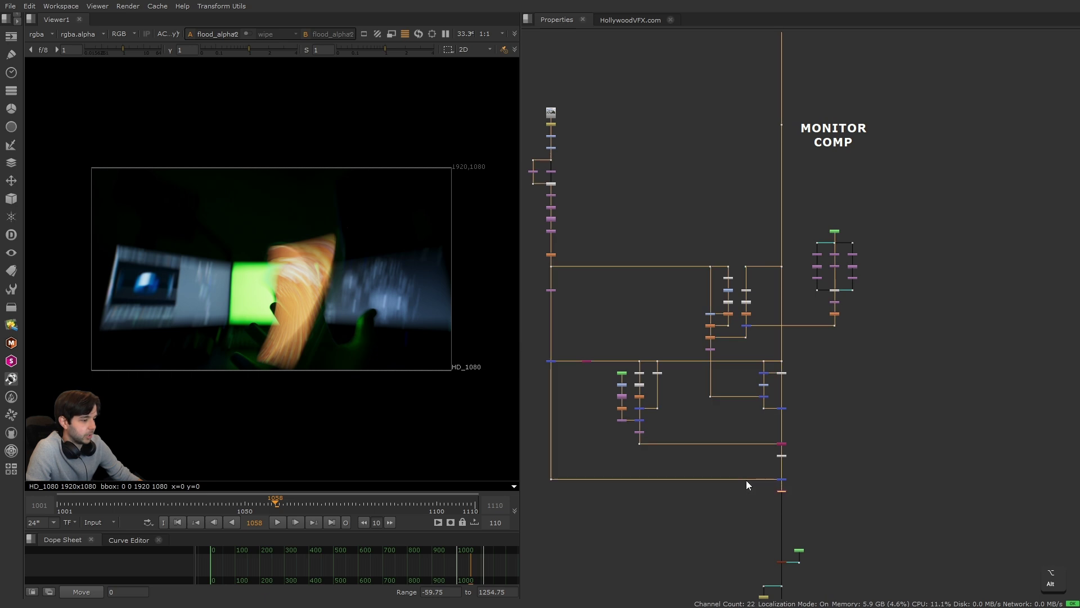
pyautogui.press('1')
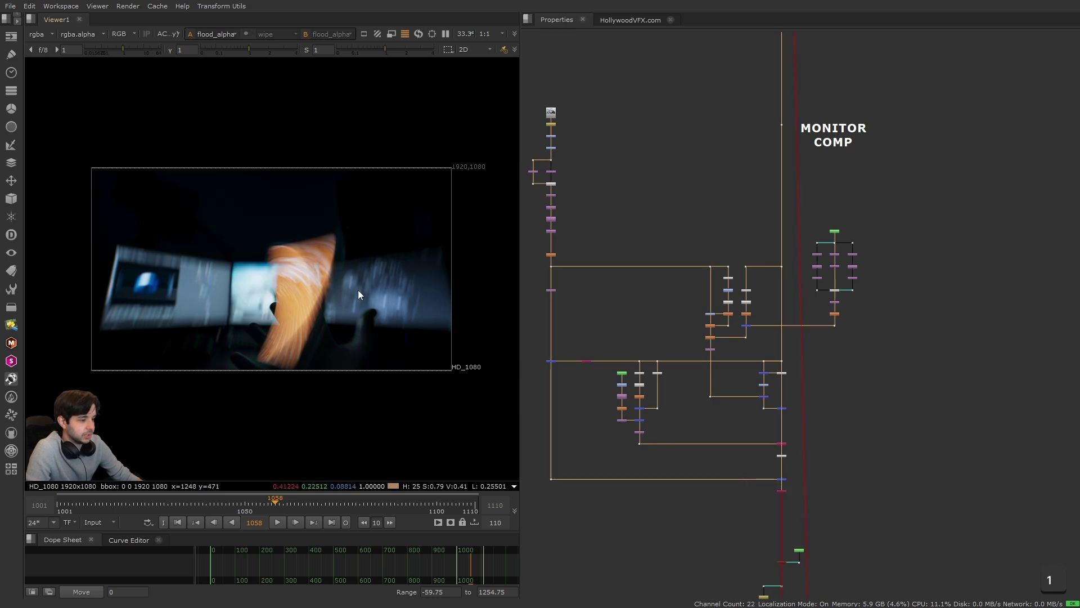
pyautogui.scroll(2, 344, 295)
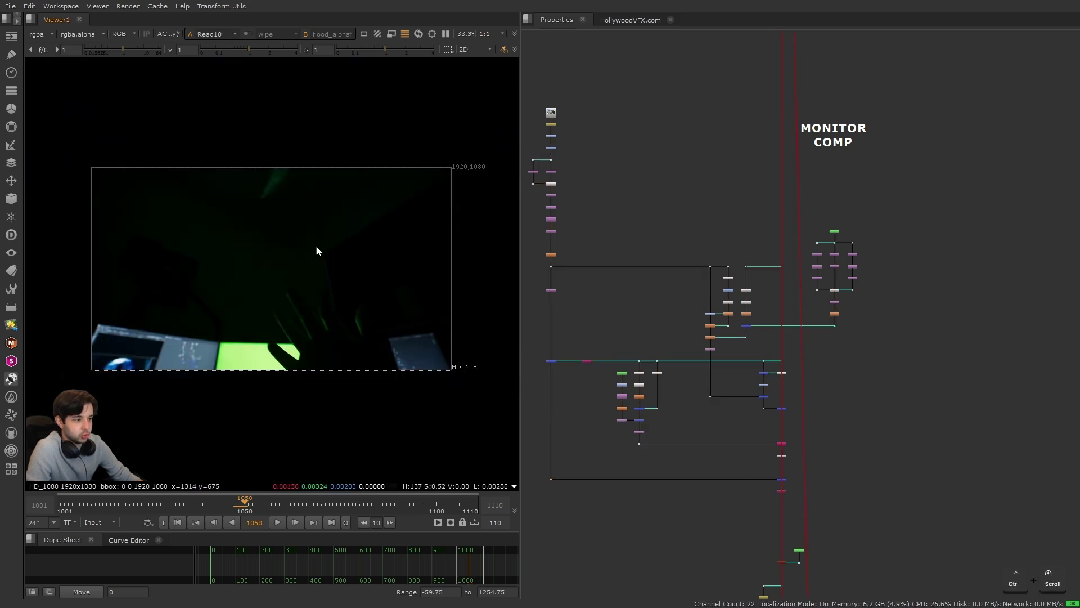
pyautogui.scroll(3, 765, 489)
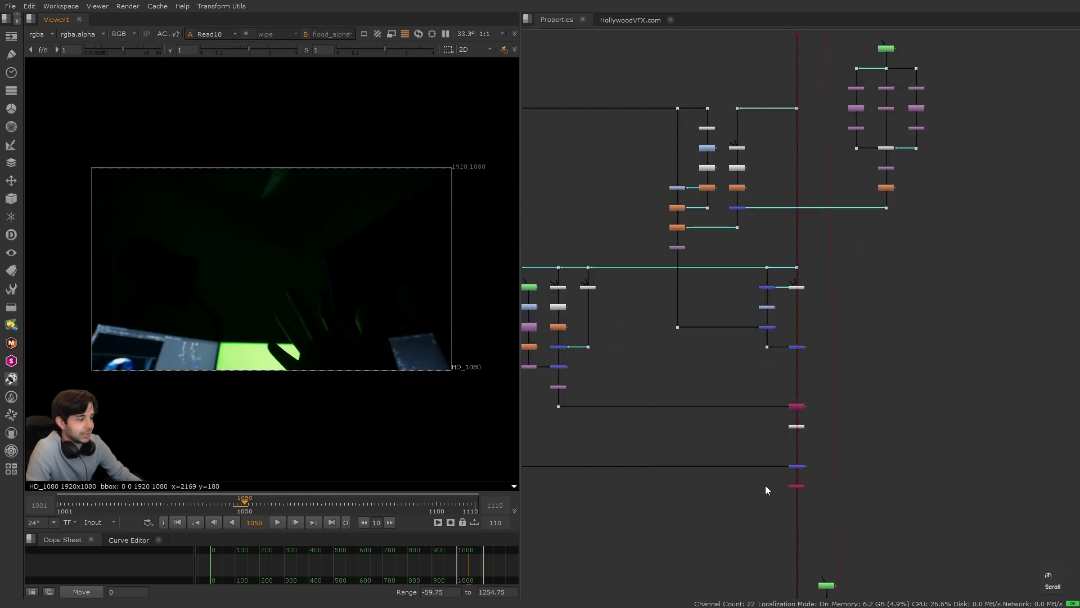
# - View the defocused monitor insert at Defocus2 and the isolated green spill at Merge22, marking their frame areas
pyautogui.moveTo(825, 490); pyautogui.dragTo(765, 472)
pyautogui.click(565, 219)
pyautogui.press('1')
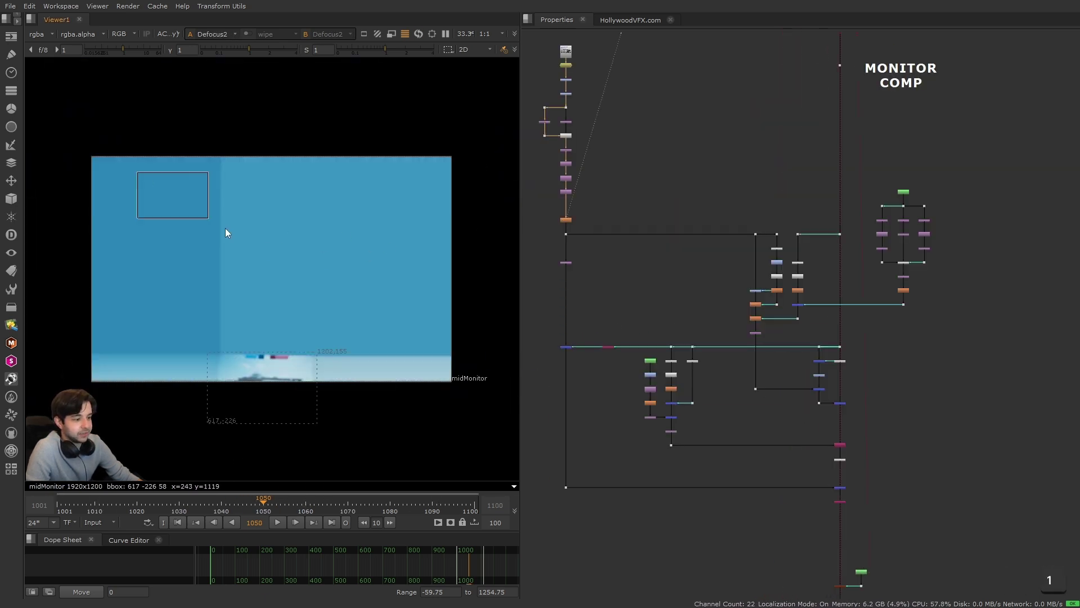
pyautogui.moveTo(225, 228); pyautogui.dragTo(393, 328)
pyautogui.moveTo(788, 444); pyautogui.dragTo(766, 427, button='middle')
pyautogui.moveTo(105, 180); pyautogui.dragTo(367, 327)
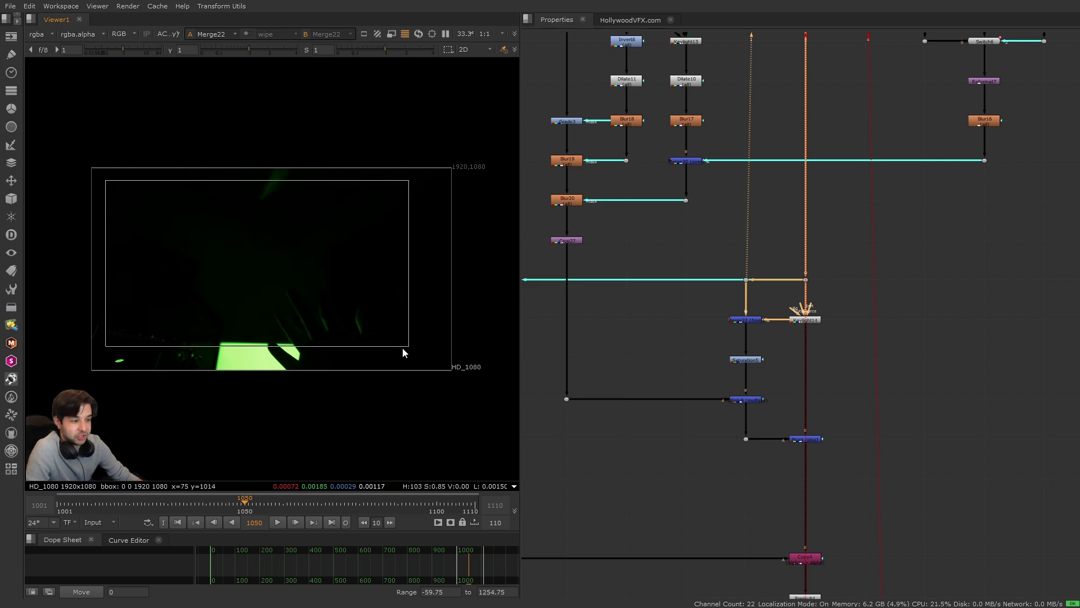
# - Display the insert-tinted spill at Multiply9 and the Monitor Comp result at its closing flood_alpha node
pyautogui.click(746, 399)
pyautogui.press('1')
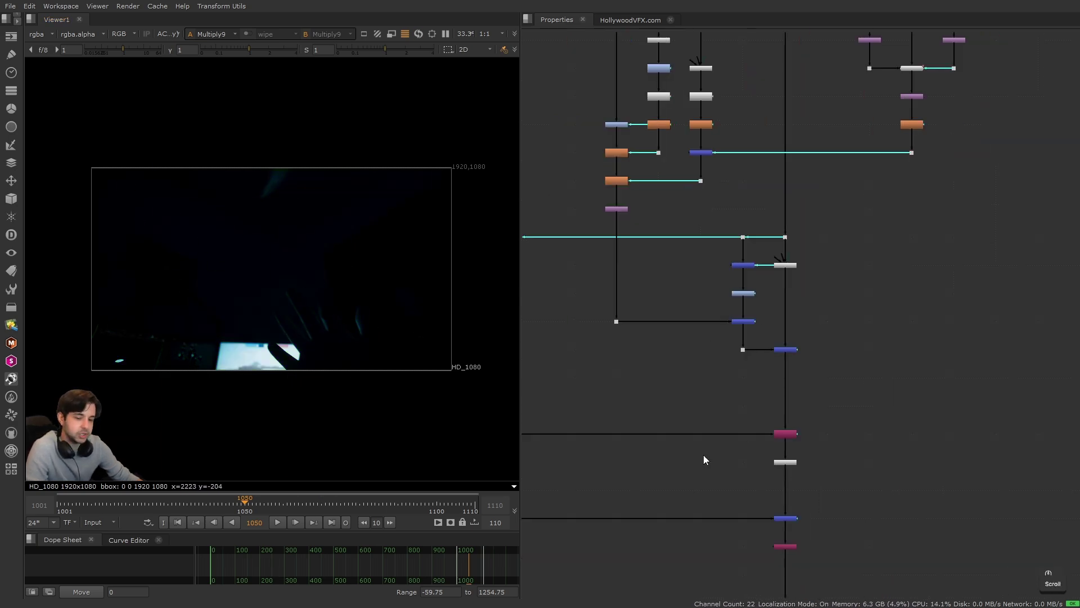
pyautogui.keyDown('alt'); pyautogui.moveTo(757, 537); pyautogui.dragTo(753, 425); pyautogui.keyUp('alt')
pyautogui.click(782, 433)
pyautogui.press('1')
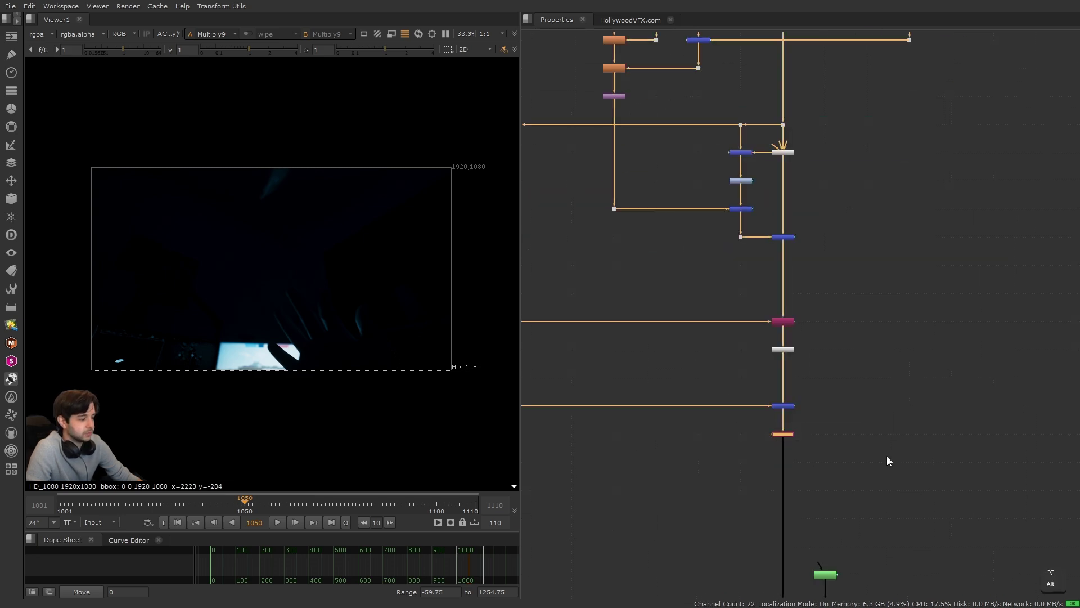
# - Delete the LOOP branch with its merge from the main pipe below the dead pixel fix
pyautogui.scroll(-4, 669, 464)
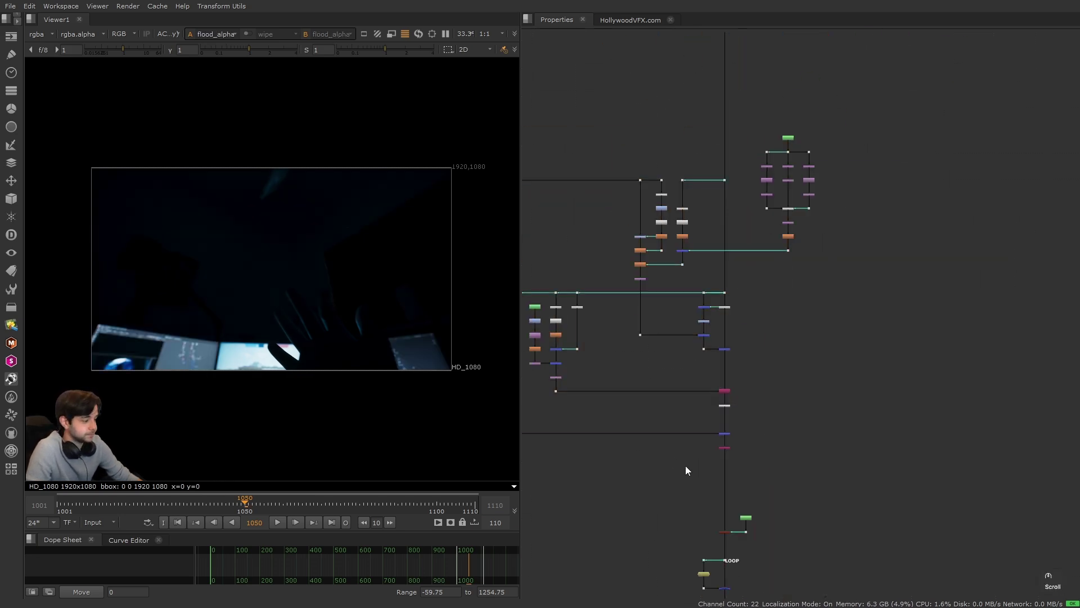
pyautogui.moveTo(704, 585); pyautogui.dragTo(730, 389, button='middle')
pyautogui.scroll(5, 731, 389)
pyautogui.moveTo(900, 411); pyautogui.dragTo(637, 282)
pyautogui.press('Delete')
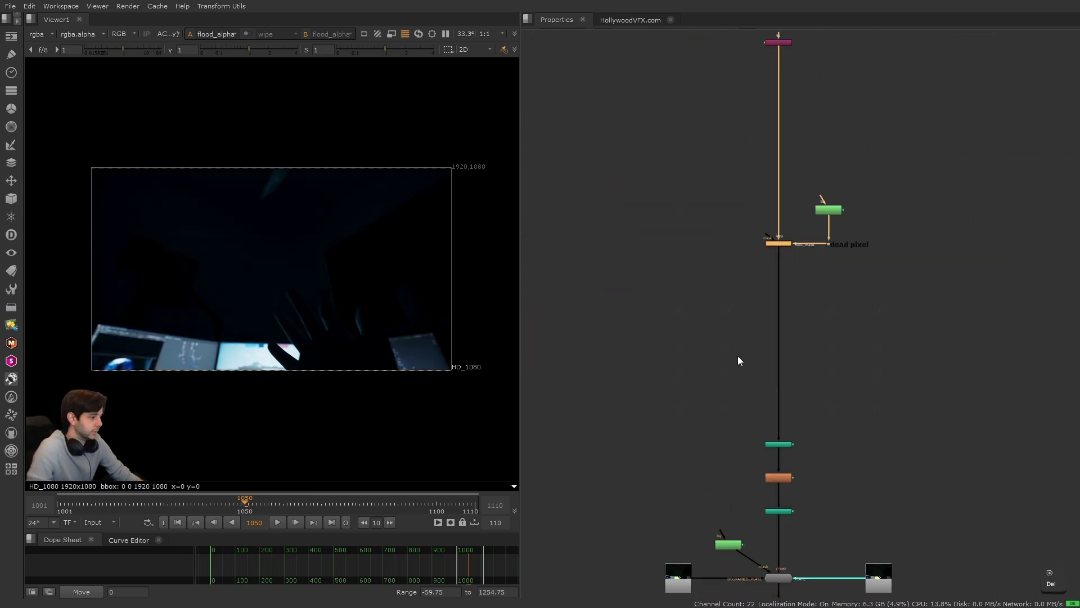
# - Single out the dead pixel fix and examine the output nodes and task note at the end of the script
pyautogui.moveTo(751, 195); pyautogui.dragTo(855, 339)
pyautogui.click(855, 340)
pyautogui.keyDown('alt'); pyautogui.moveTo(804, 557); pyautogui.dragTo(741, 229); pyautogui.keyUp('alt')
pyautogui.keyDown('alt'); pyautogui.scroll(-3, 741, 228); pyautogui.keyUp('alt')
pyautogui.keyDown('alt'); pyautogui.scroll(2, 753, 337); pyautogui.keyUp('alt')
pyautogui.keyDown('alt'); pyautogui.moveTo(753, 337); pyautogui.dragTo(798, 352); pyautogui.keyUp('alt')
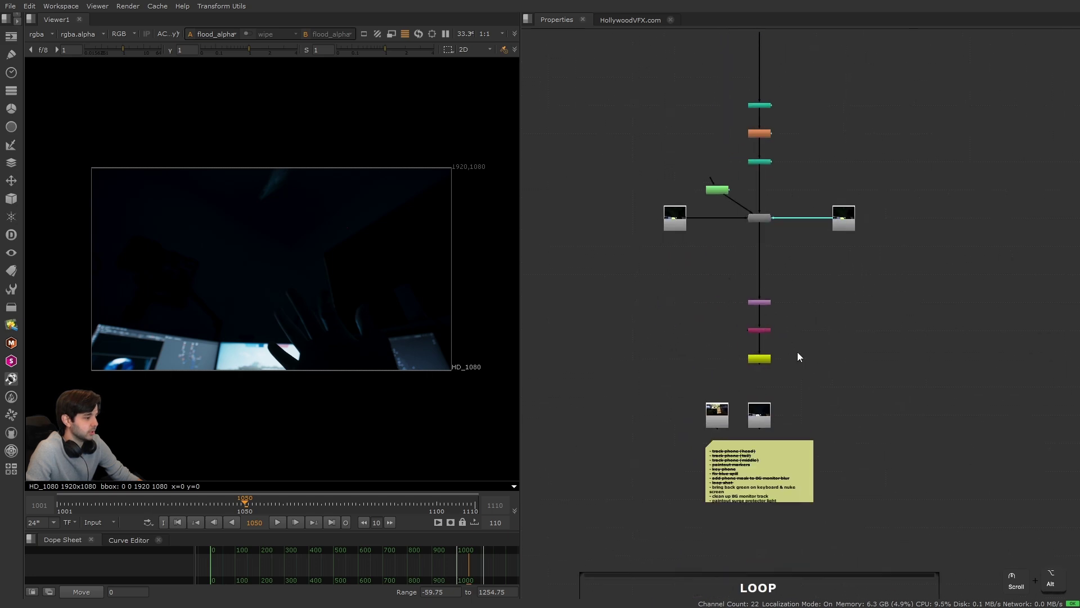
# - Display Read4 in the LOOP section and scrub to frame 1017
pyautogui.keyDown('alt'); pyautogui.scroll(-2, 797, 352); pyautogui.keyUp('alt')
pyautogui.keyDown('alt'); pyautogui.moveTo(786, 519); pyautogui.dragTo(733, 331); pyautogui.keyUp('alt')
pyautogui.keyDown('alt'); pyautogui.moveTo(701, 429); pyautogui.dragTo(708, 268); pyautogui.keyUp('alt')
pyautogui.keyDown('alt'); pyautogui.scroll(2, 734, 244); pyautogui.keyUp('alt')
pyautogui.press('2')
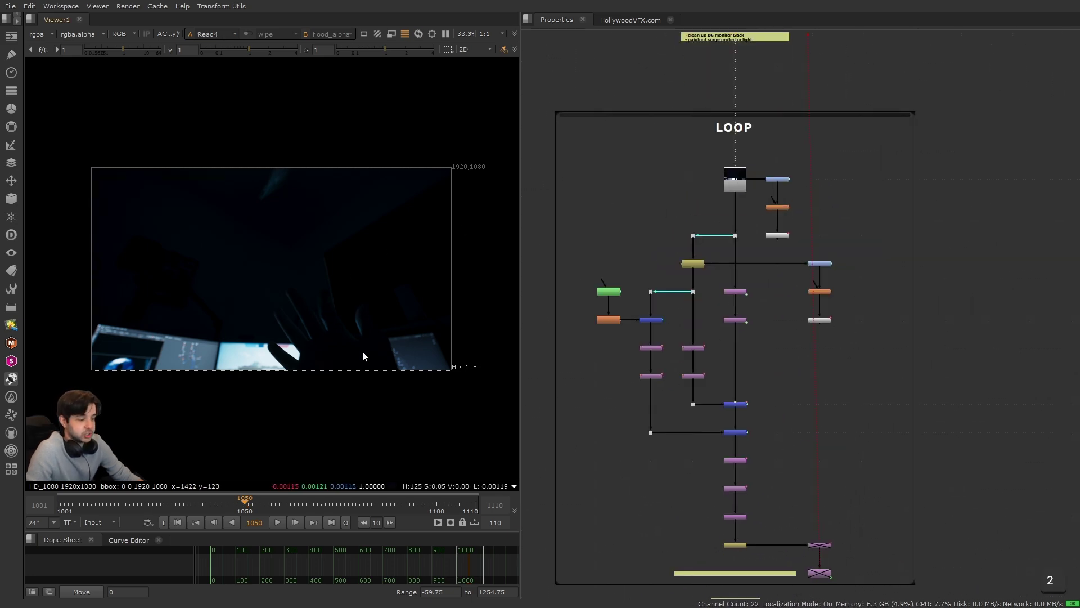
pyautogui.click(98, 500)
pyautogui.moveTo(103, 502); pyautogui.dragTo(119, 502)
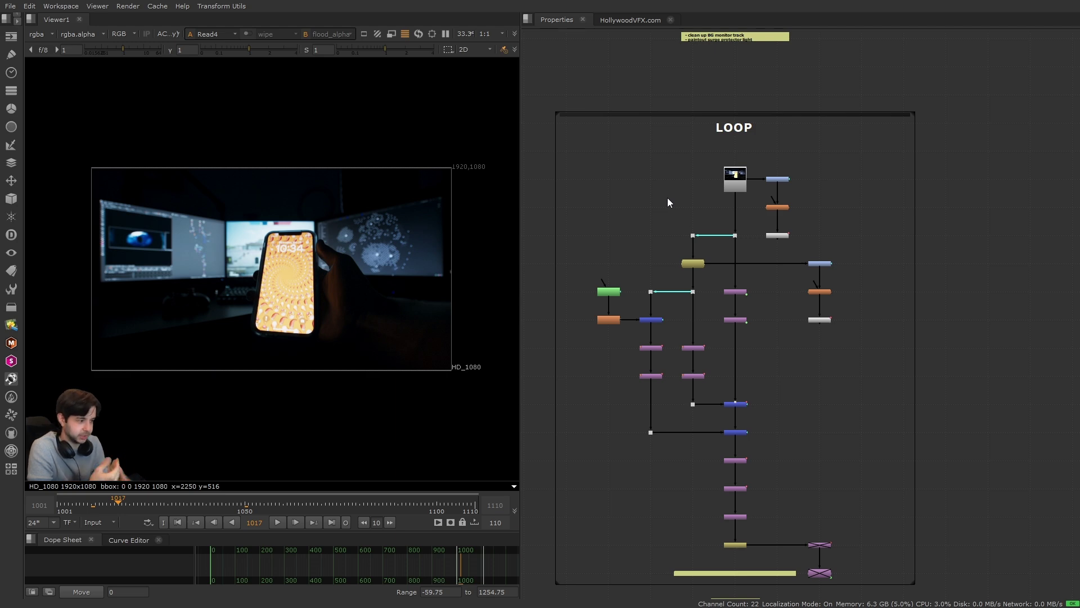
# - View the time-shifted clip at the TimeOffset node in the LOOP section and check frame 1099
pyautogui.scroll(4, 701, 310)
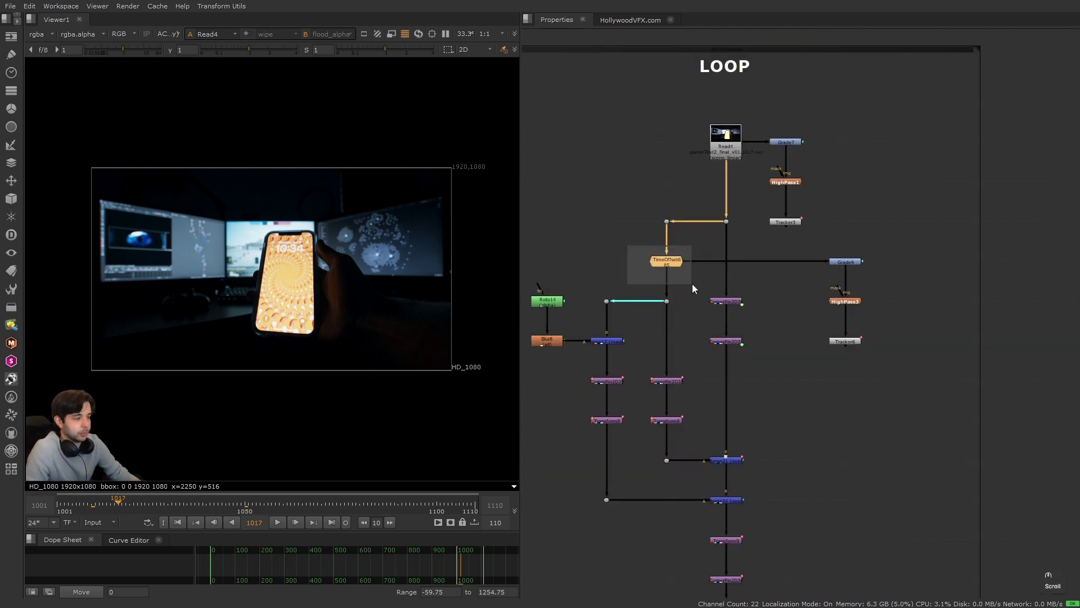
pyautogui.moveTo(692, 283); pyautogui.dragTo(692, 283)
pyautogui.press('1')
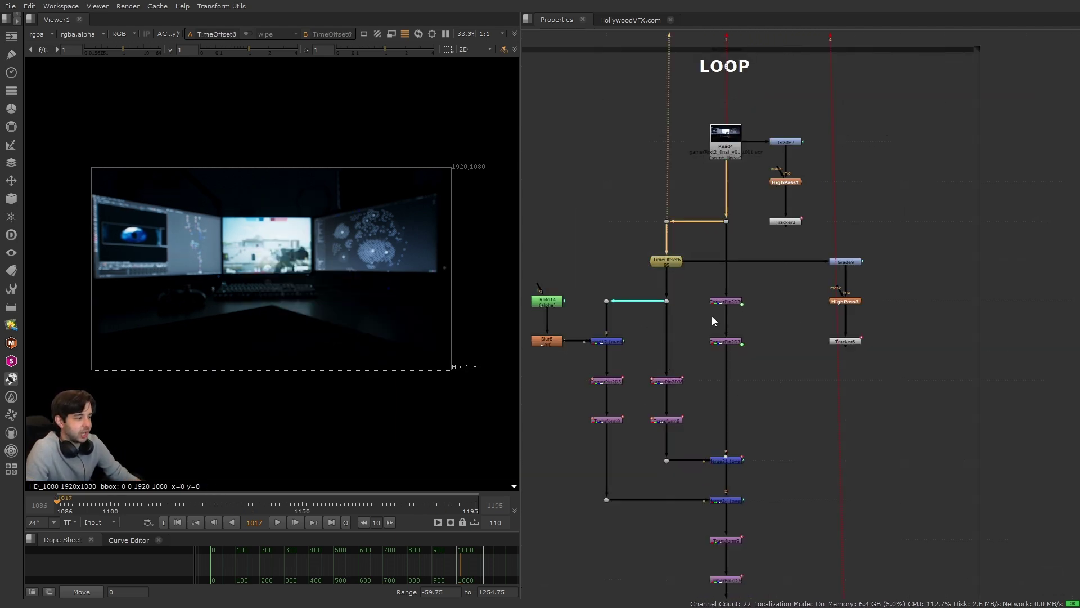
pyautogui.press('1')
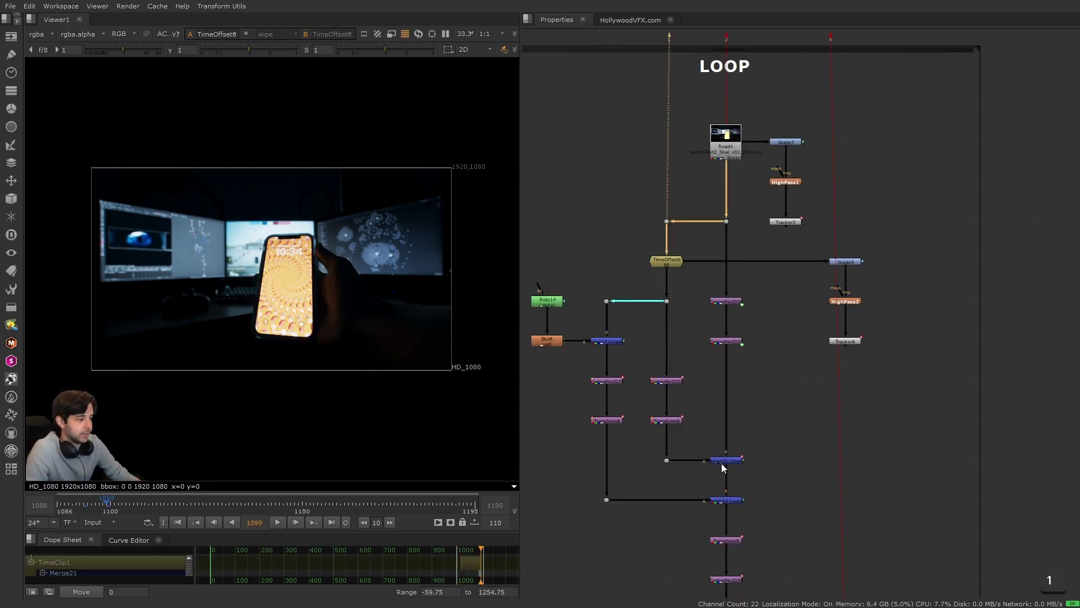
# - Compare the transformed time-offset branch with the corner-pinned main branch of the LOOP section at frame 1099
pyautogui.press('2')
pyautogui.press('1')
pyautogui.press('2')
pyautogui.press('1')
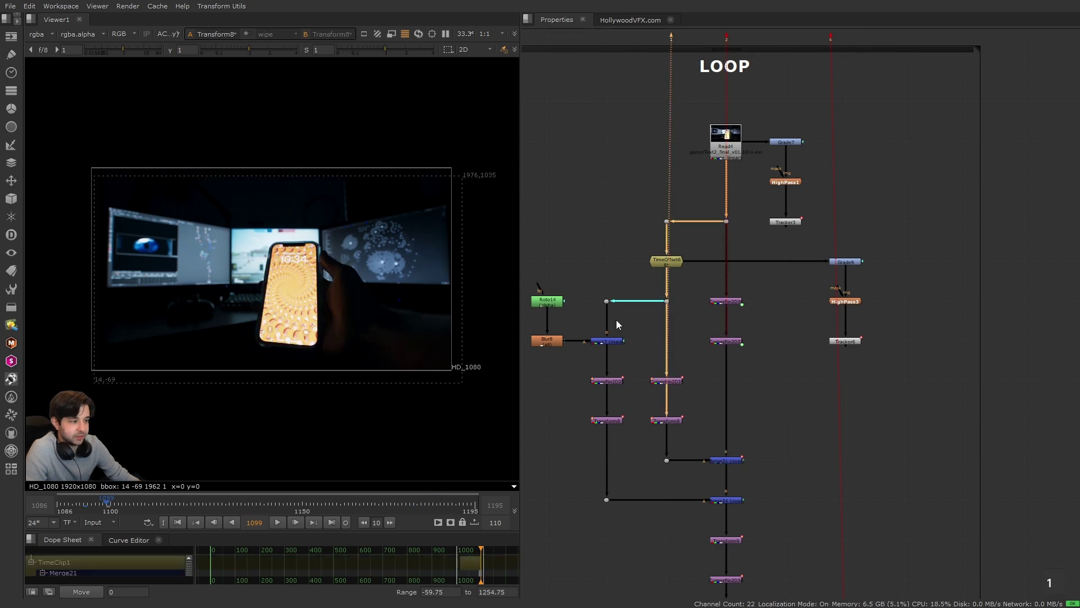
pyautogui.press('2')
pyautogui.press('1')
pyautogui.press('2')
pyautogui.press('1')
pyautogui.press('2')
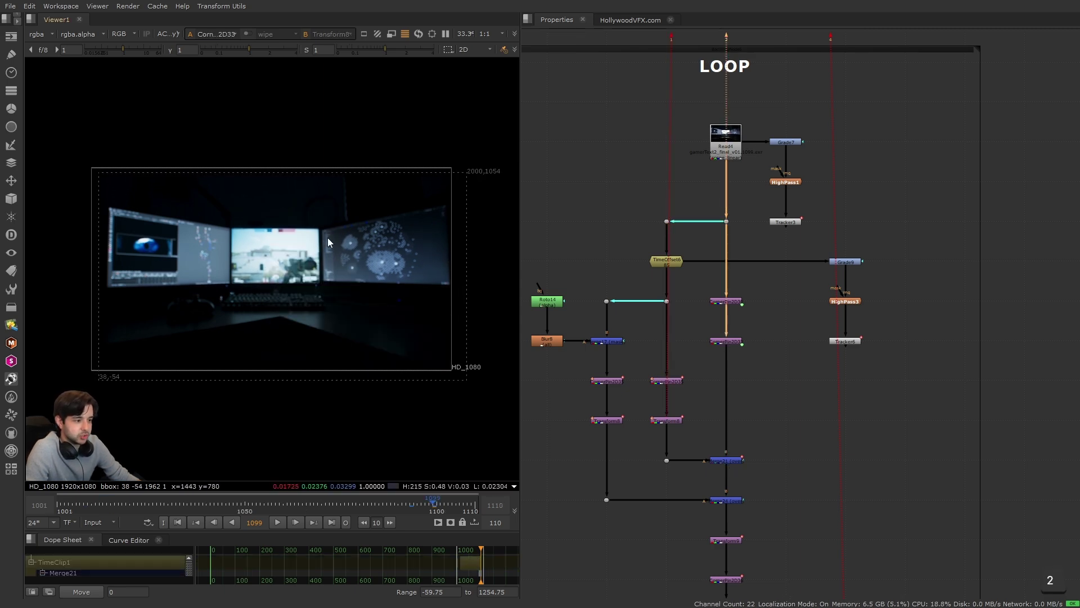
pyautogui.press('1')
# - Display the roto-masked phone and hand at Merge17 and scrub to frame 1095
pyautogui.click(607, 340)
pyautogui.press('1')
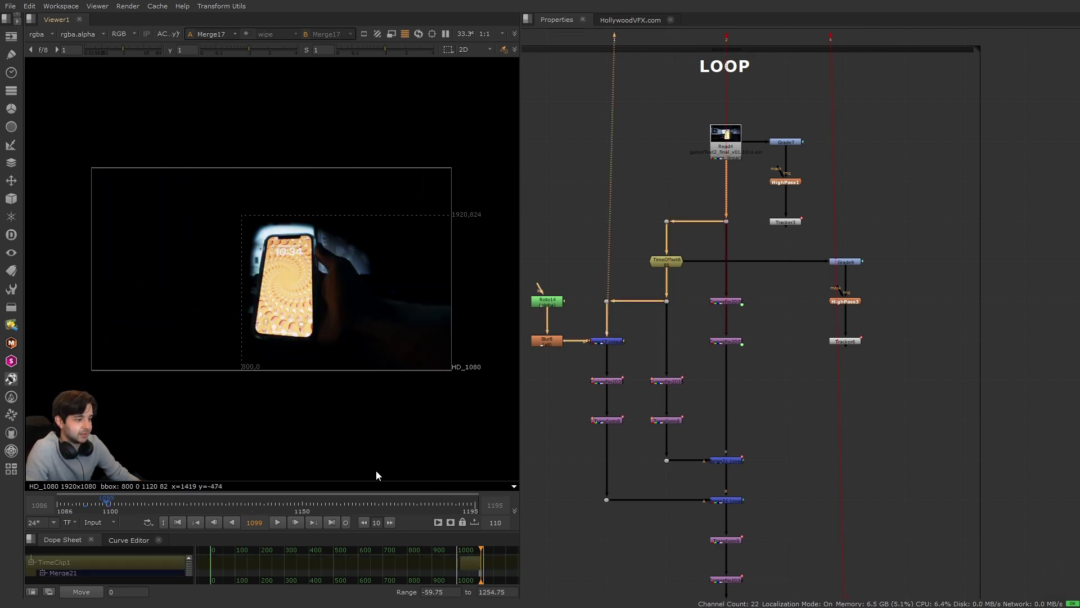
pyautogui.moveTo(216, 507); pyautogui.dragTo(91, 503)
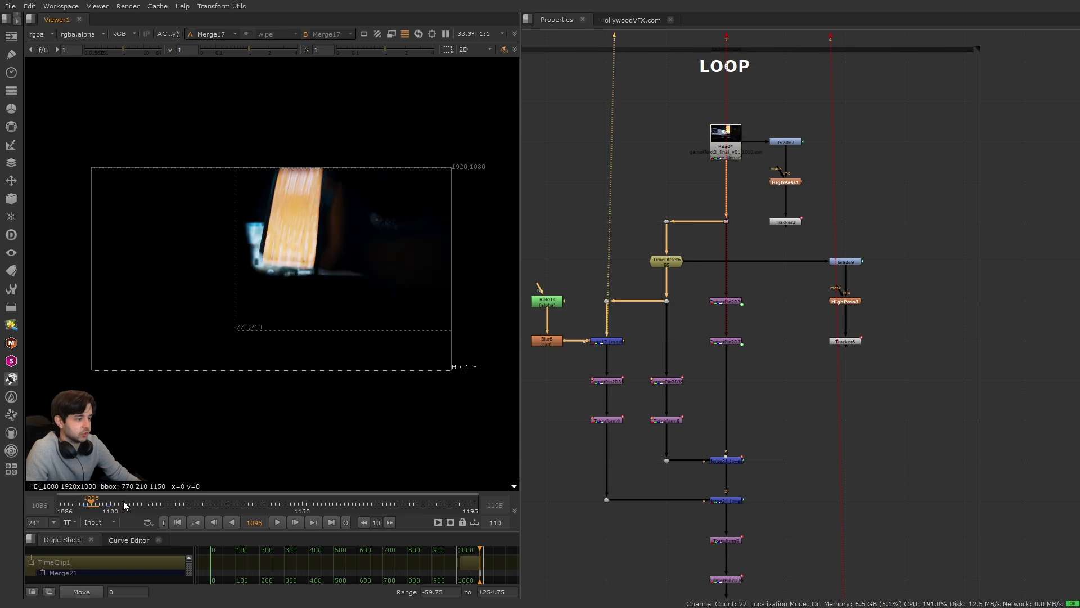
# - Display Merge24 in the LOOP section at frame 1095 and toggle the merge to examine the combined phone and monitor plates
pyautogui.click(736, 499)
pyautogui.press('1')
pyautogui.press('d')
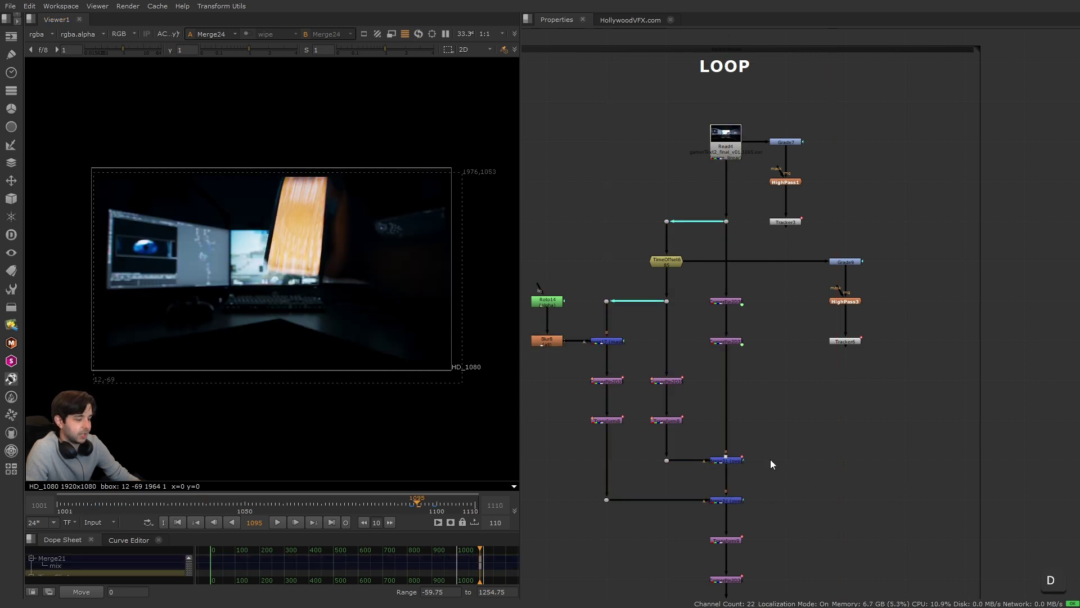
pyautogui.scroll(-2, 770, 459)
pyautogui.moveTo(770, 459); pyautogui.dragTo(752, 387, button='middle')
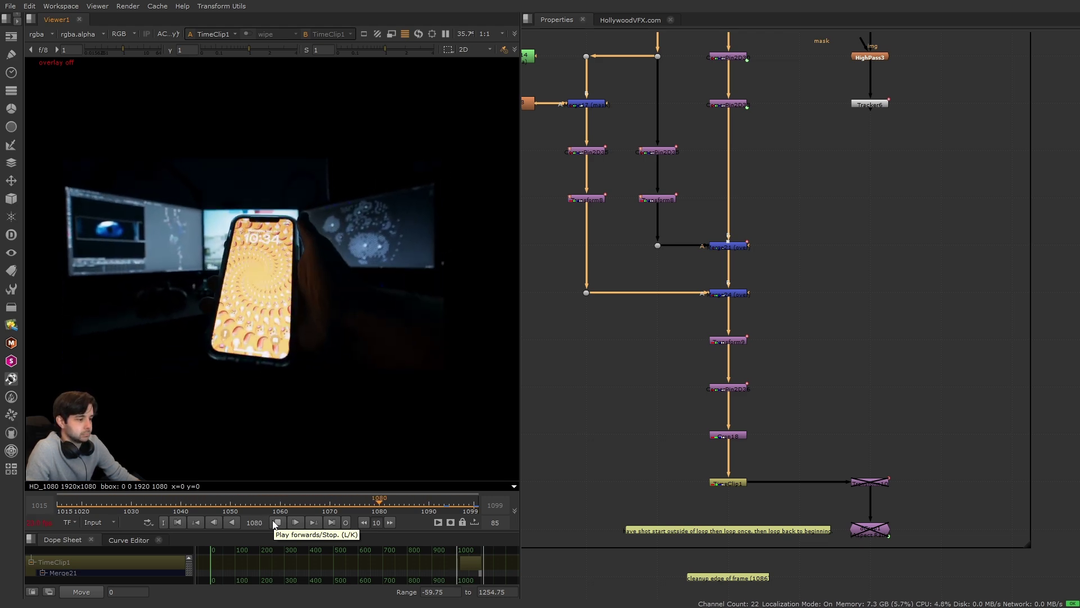
# - Play the TimeClip1 loop in a full-screen viewer and stop at frame 1021 to examine the monitors
pyautogui.press('space')
pyautogui.press('f')
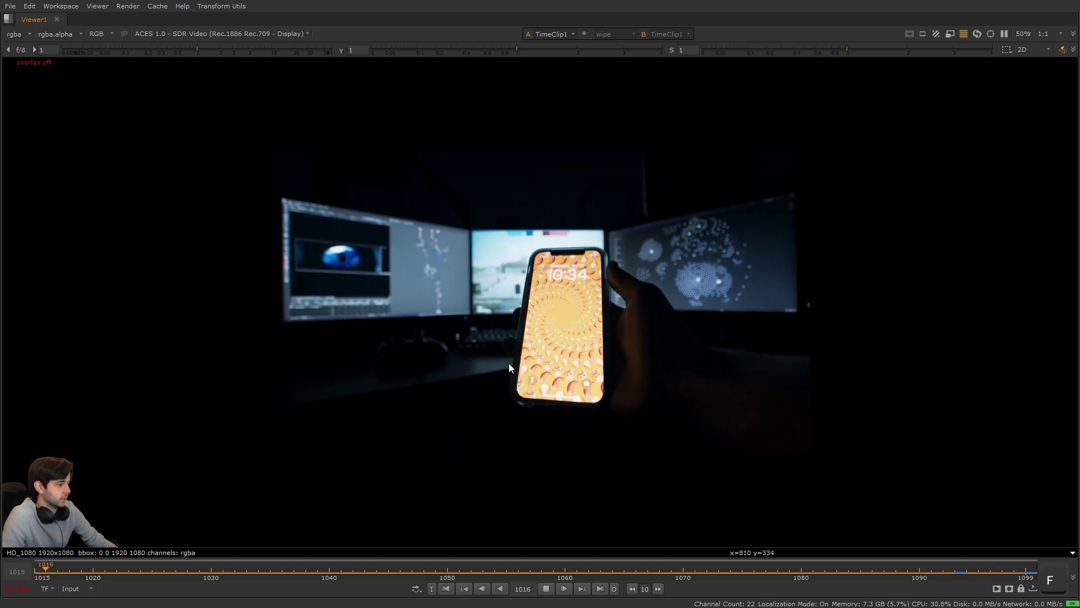
pyautogui.click(548, 589)
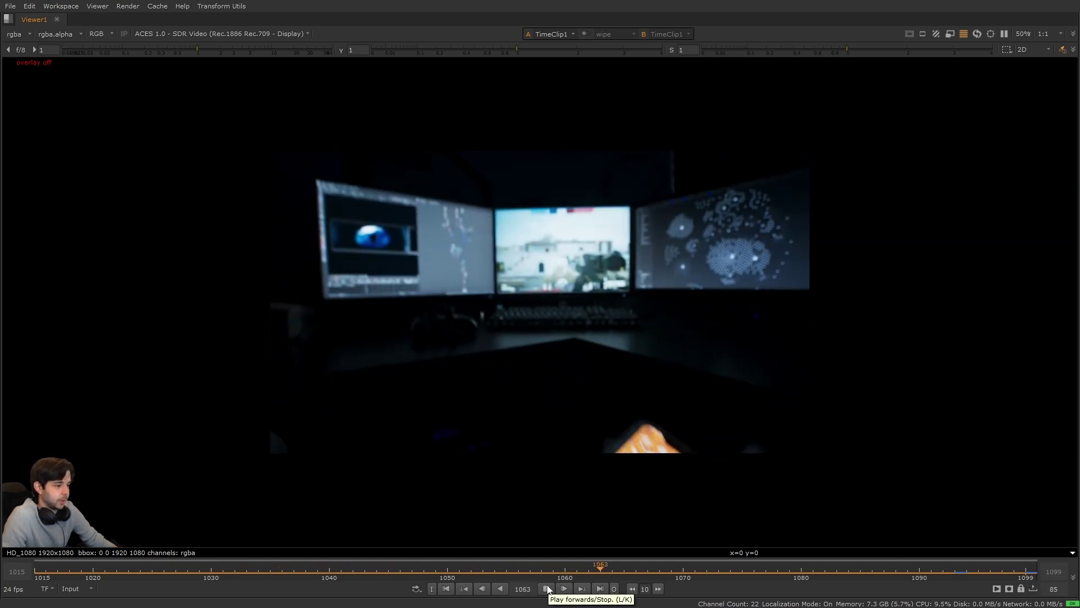
pyautogui.click(548, 589)
pyautogui.moveTo(184, 196); pyautogui.dragTo(504, 328)
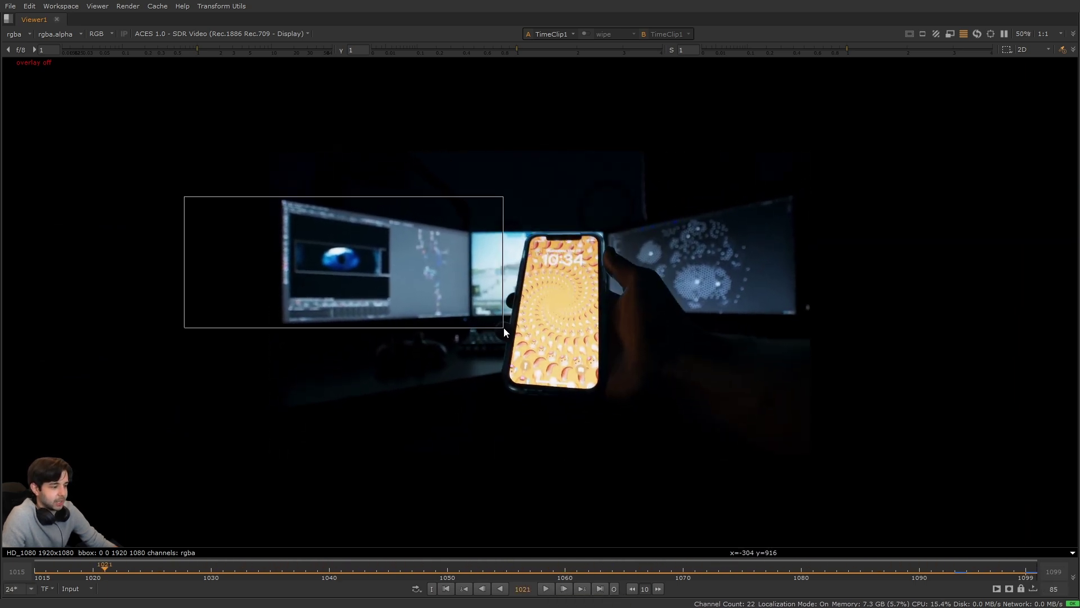
pyautogui.moveTo(277, 222); pyautogui.dragTo(437, 297)
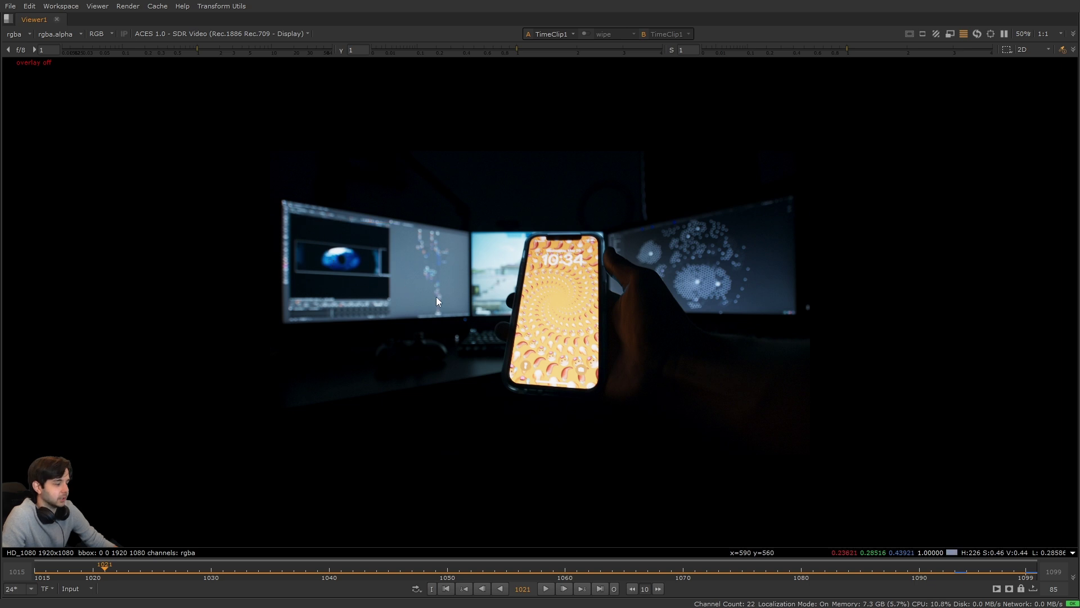
pyautogui.press('space')
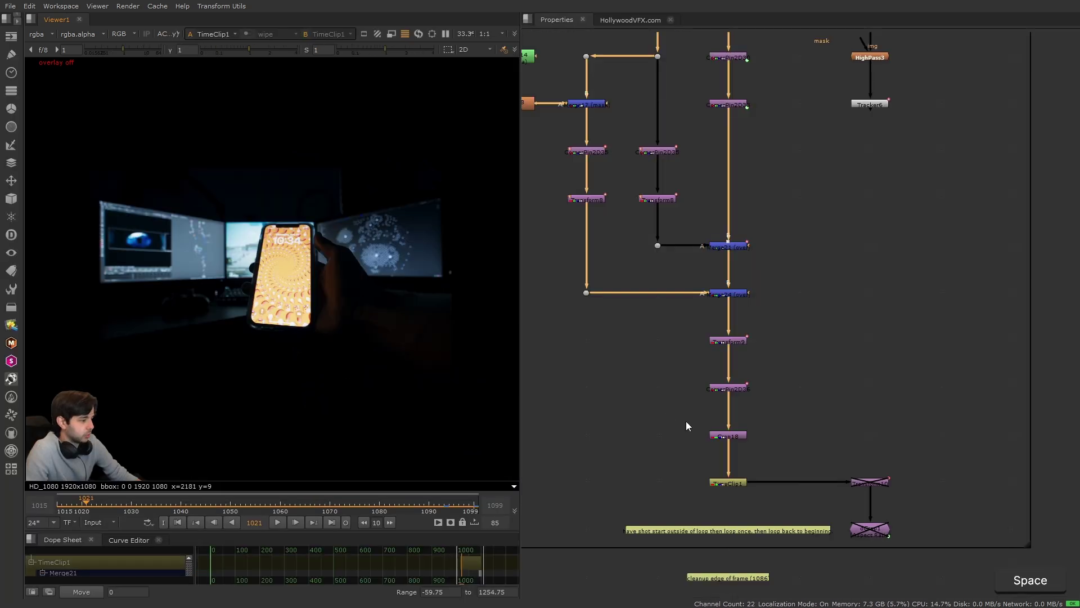
# - Scrub the TimeClip1 output to frame 1080 and examine how the monitors line up behind the phone
pyautogui.keyDown('alt'); pyautogui.scroll(-3, 680, 423); pyautogui.keyUp('alt')
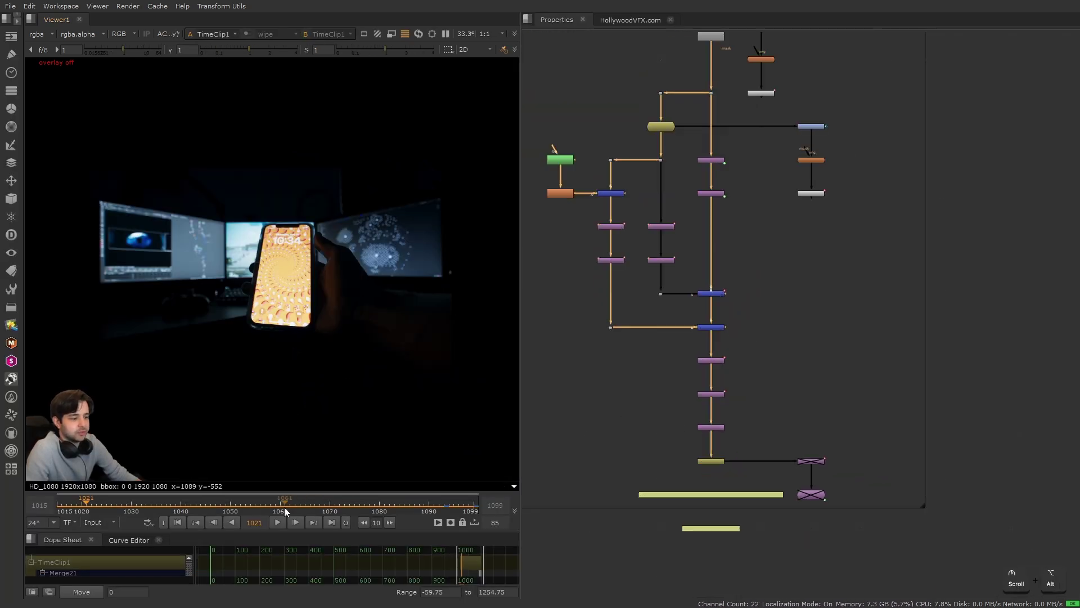
pyautogui.moveTo(285, 509)
pyautogui.mouseDown()
pyautogui.moveTo(374, 504)
pyautogui.moveTo(252, 494)
pyautogui.moveTo(488, 522)
pyautogui.moveTo(273, 532)
pyautogui.moveTo(283, 513)
pyautogui.mouseUp()
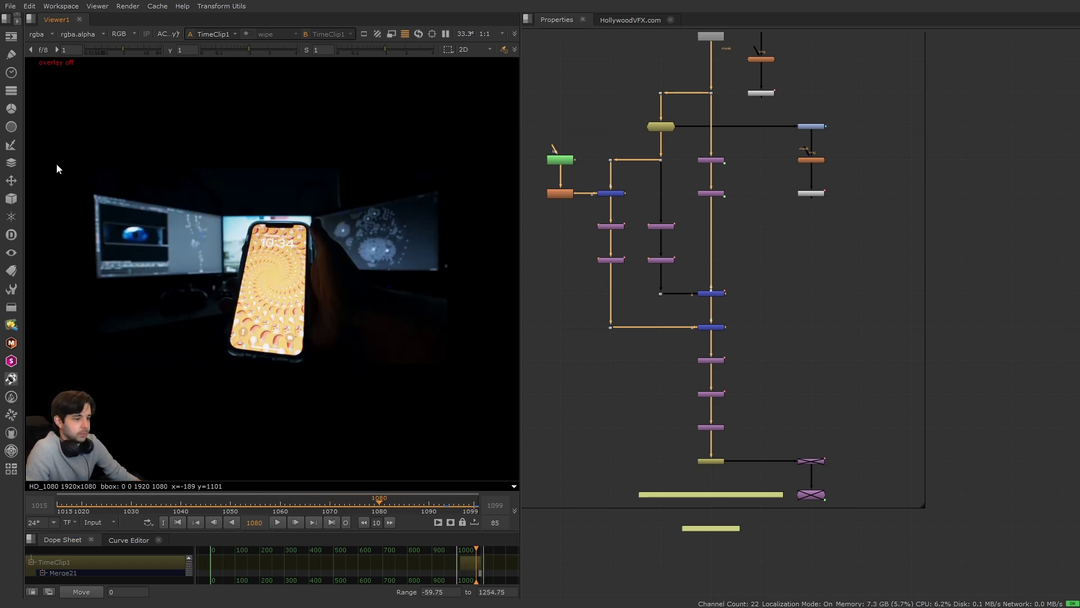
pyautogui.moveTo(56, 163); pyautogui.dragTo(263, 292)
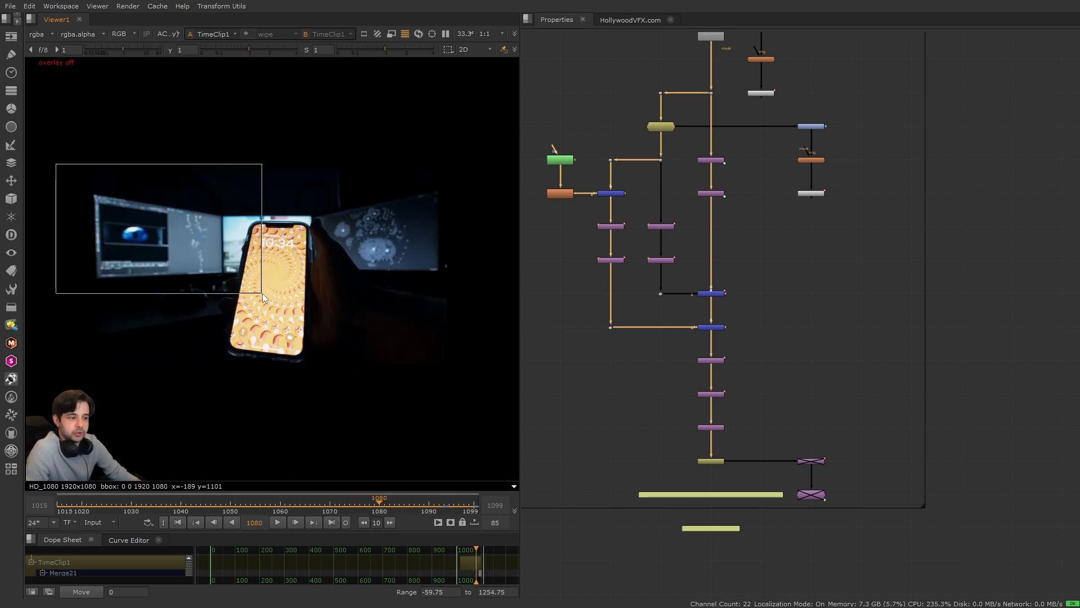
pyautogui.scroll(-2, 659, 414)
pyautogui.keyDown('alt'); pyautogui.moveTo(620, 415); pyautogui.dragTo(736, 467); pyautogui.keyUp('alt')
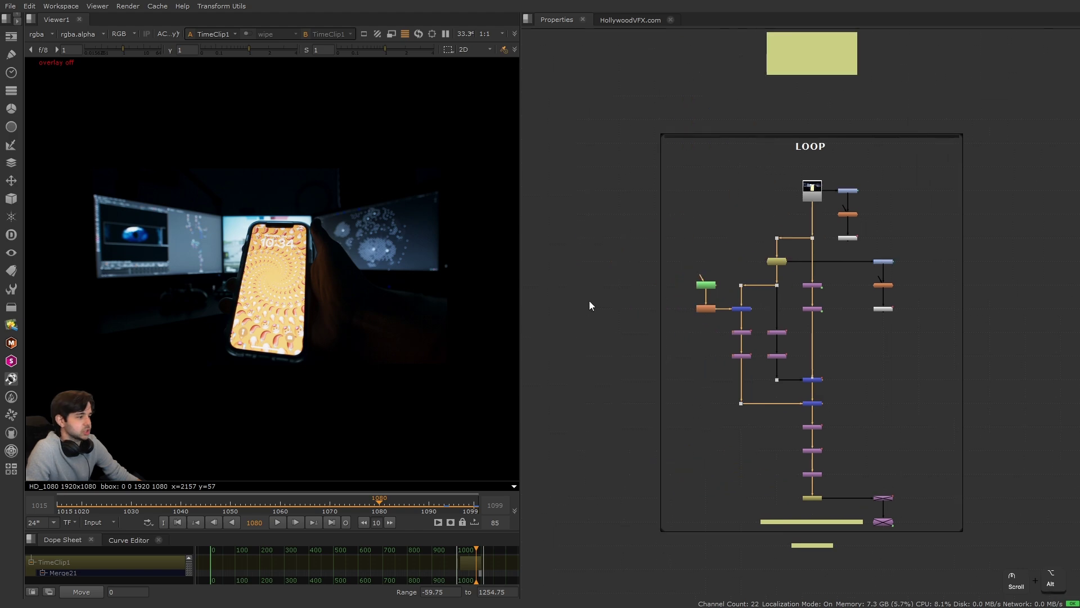
# - Open the comp script from the scripts folder of the lizardEye shot
pyautogui.click(29, 6)
pyautogui.moveTo(11, 7)
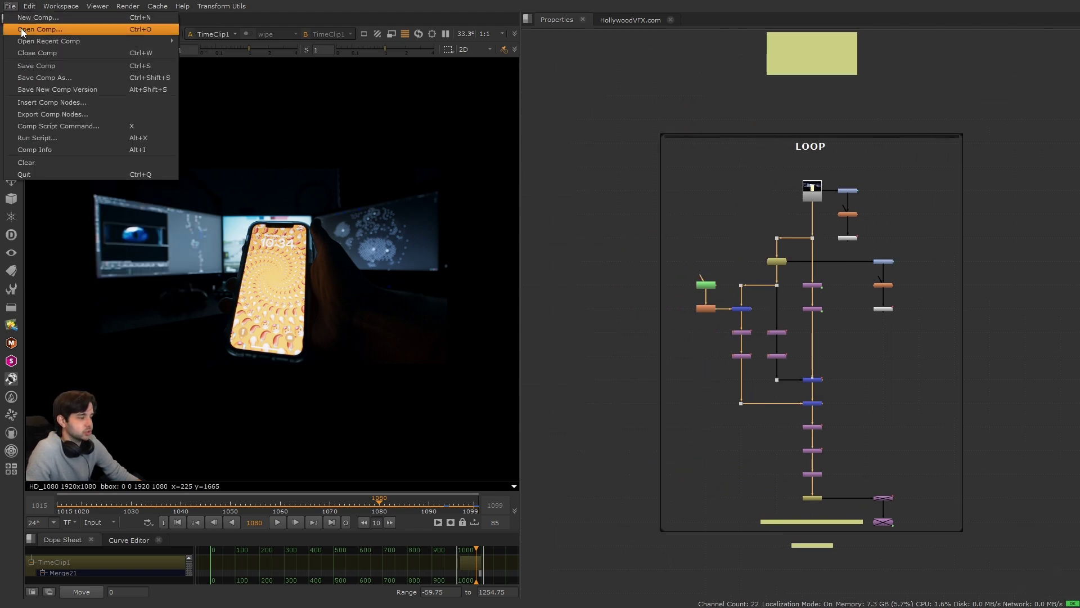
pyautogui.click(23, 31)
pyautogui.click(310, 131)
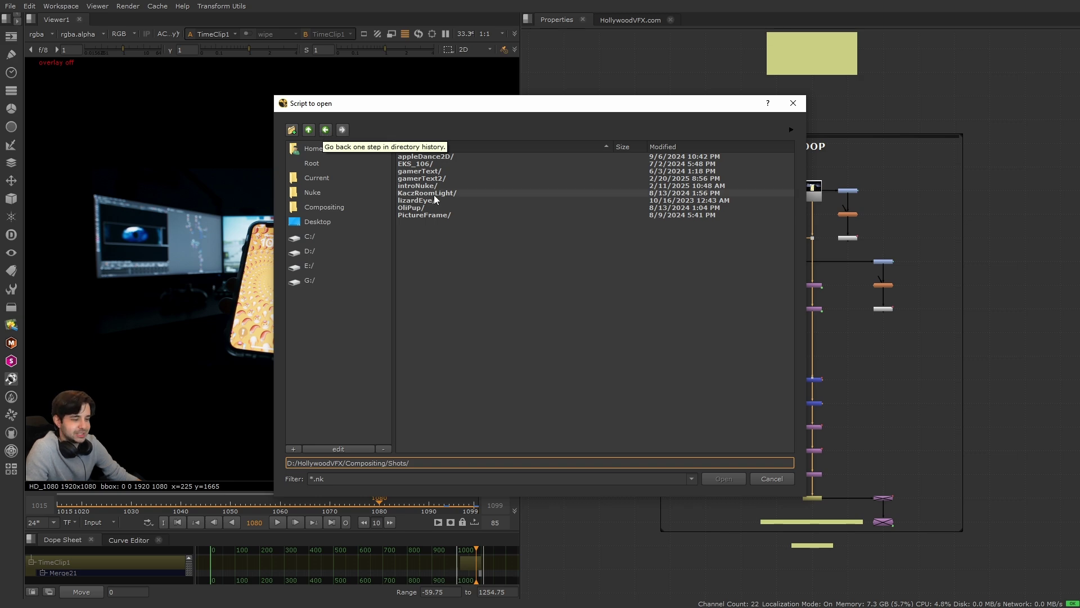
pyautogui.doubleClick(423, 200)
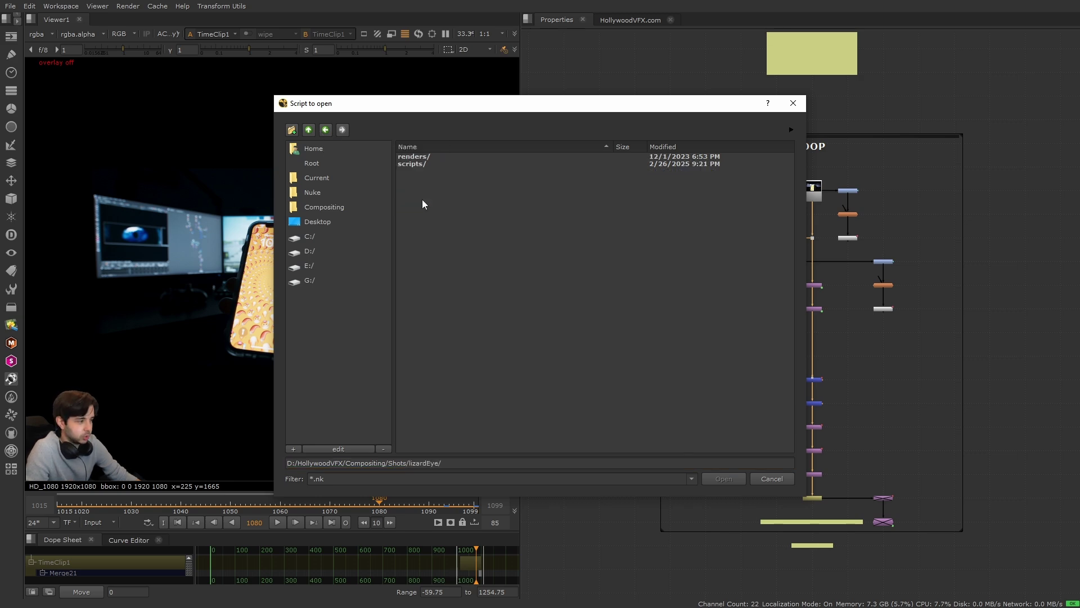
pyautogui.doubleClick(424, 163)
pyautogui.doubleClick(441, 178)
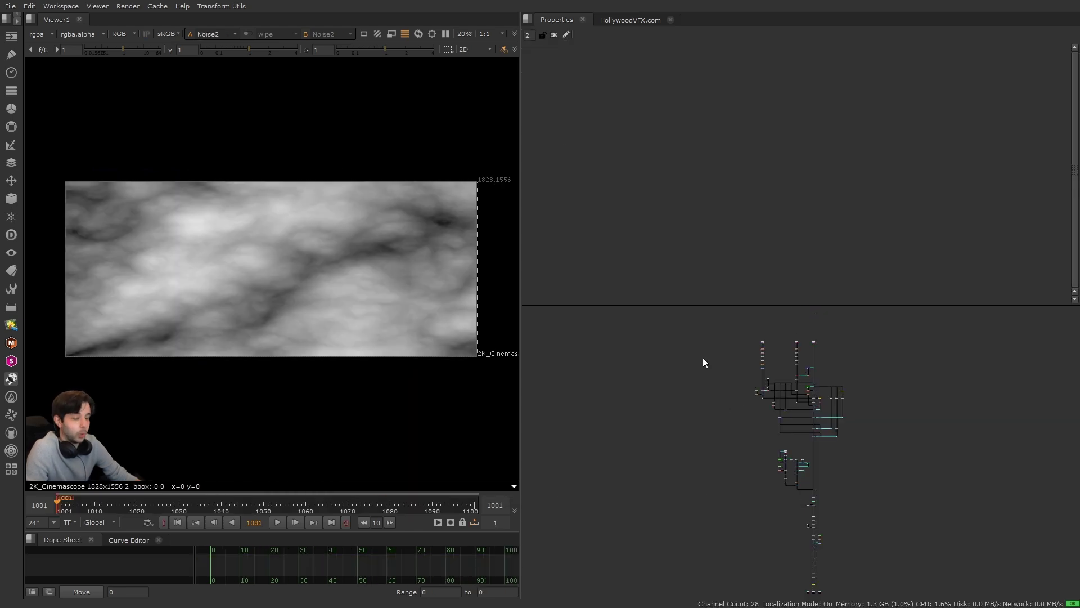
# - Display the Noise4 texture at the start of its branch in the node tree
pyautogui.keyDown('alt'); pyautogui.scroll(8, 748, 436); pyautogui.keyUp('alt')
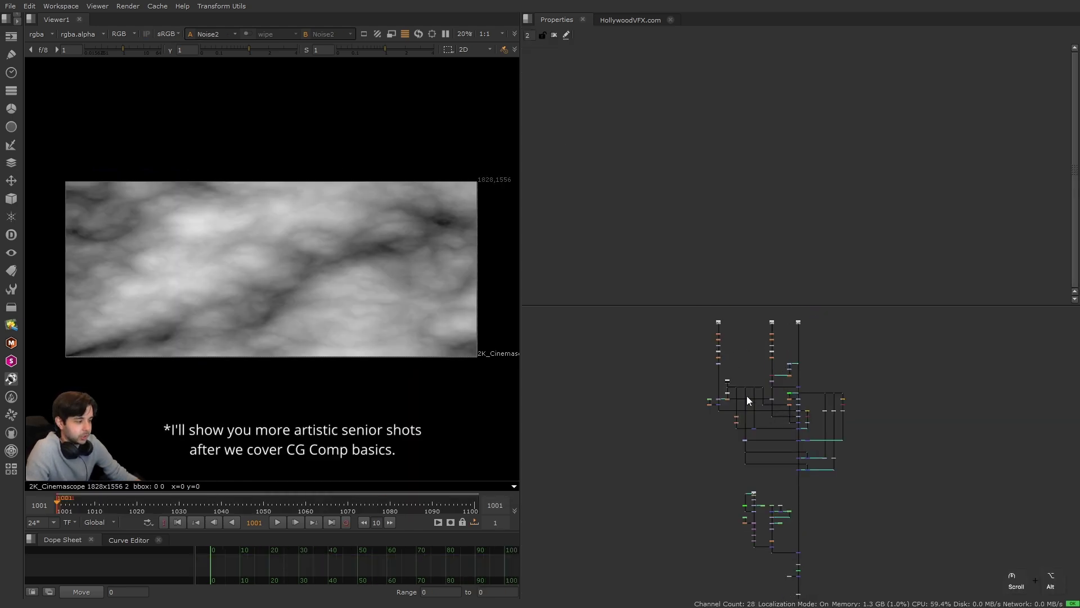
pyautogui.keyDown('alt'); pyautogui.scroll(8, 693, 397); pyautogui.keyUp('alt')
pyautogui.click(707, 346)
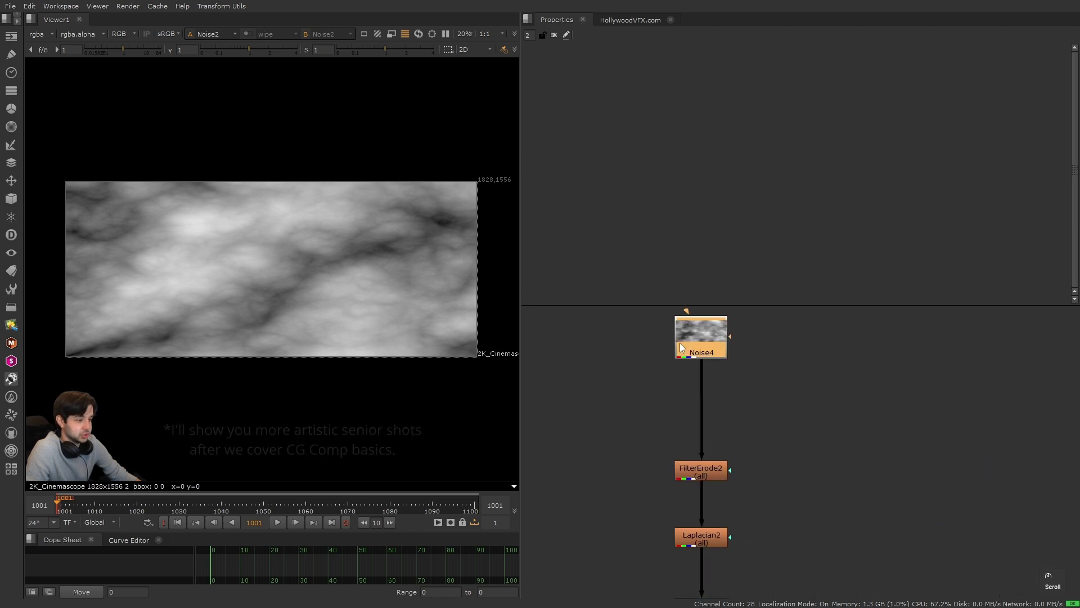
pyautogui.press('1')
pyautogui.click(741, 414)
# - Look through the node tree from the Radial3 mask and blur branches down through the merges to its lower end
pyautogui.keyDown('alt'); pyautogui.scroll(-3, 742, 414); pyautogui.keyUp('alt')
pyautogui.moveTo(754, 464); pyautogui.dragTo(694, 380, button='middle')
pyautogui.keyDown('alt'); pyautogui.scroll(-4, 731, 439); pyautogui.keyUp('alt')
pyautogui.keyDown('alt'); pyautogui.scroll(6, 660, 372); pyautogui.keyUp('alt')
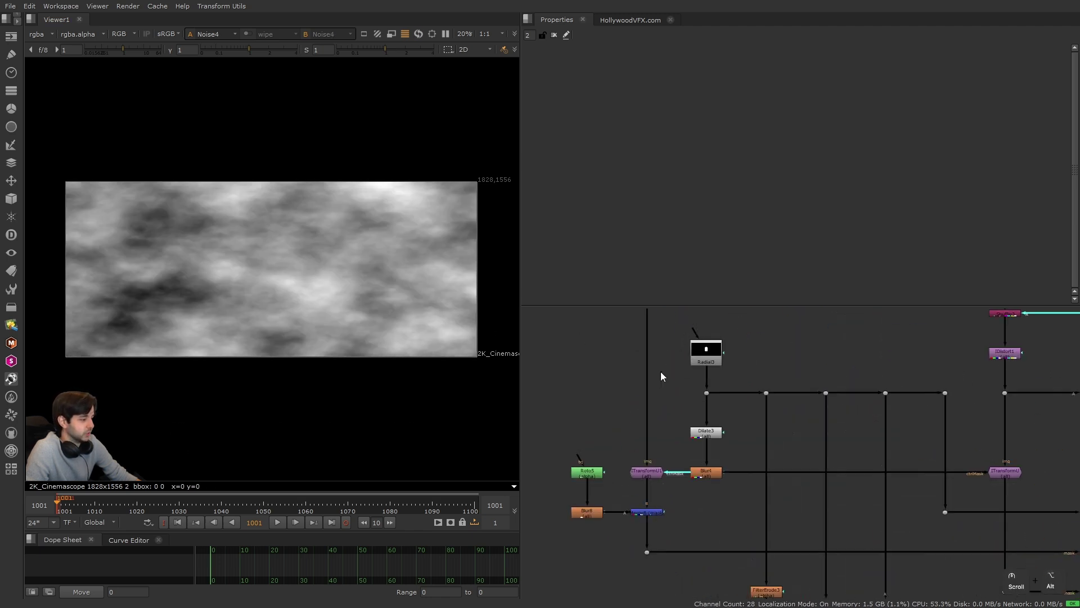
pyautogui.keyDown('alt'); pyautogui.scroll(-3, 708, 376); pyautogui.keyUp('alt')
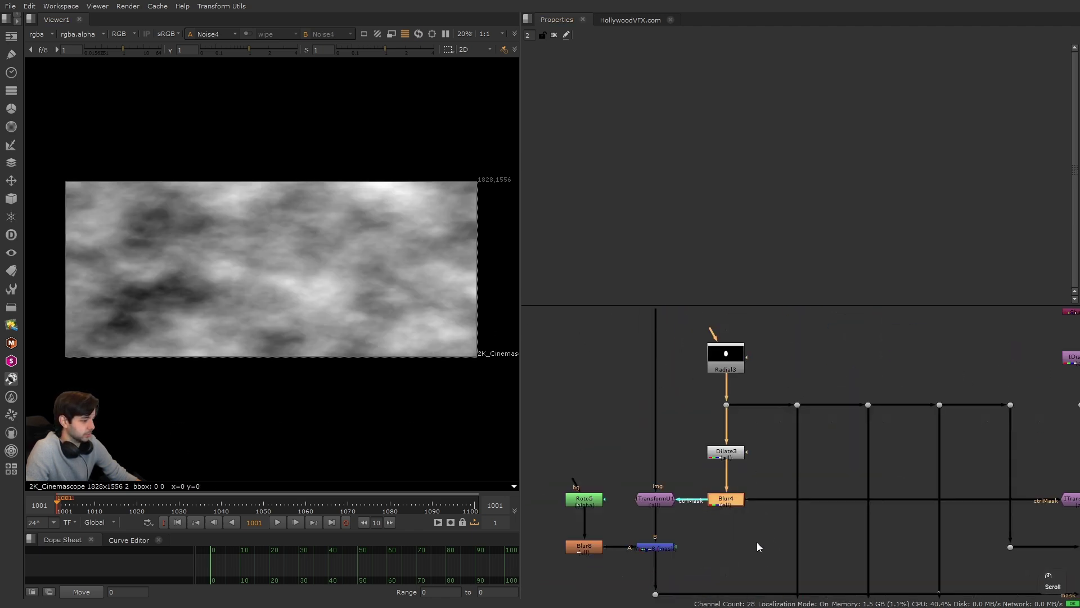
pyautogui.scroll(-5, 747, 524)
pyautogui.moveTo(847, 503); pyautogui.dragTo(778, 371, button='middle')
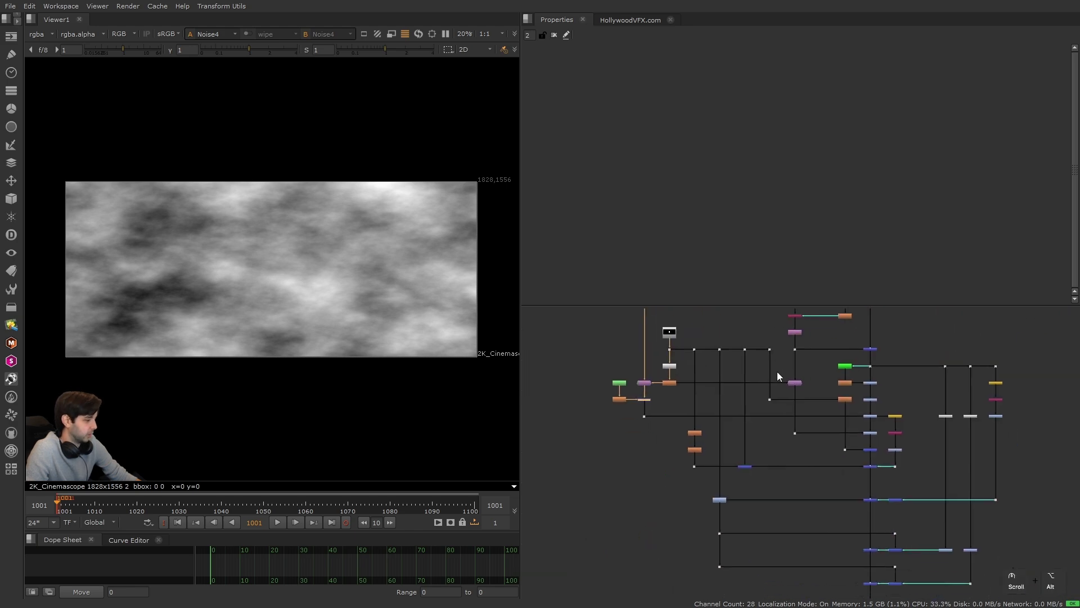
pyautogui.scroll(-3, 793, 393)
pyautogui.scroll(8, 731, 435)
pyautogui.moveTo(818, 460); pyautogui.dragTo(750, 321, button='middle')
pyautogui.keyDown('alt'); pyautogui.scroll(-6, 719, 433); pyautogui.keyUp('alt')
pyautogui.scroll(3, 788, 467)
# - Display the final eye composite at Crop3 with the viewer overlay off and frame the entire node graph
pyautogui.moveTo(789, 467); pyautogui.dragTo(704, 421)
pyautogui.press('1')
pyautogui.click(646, 439)
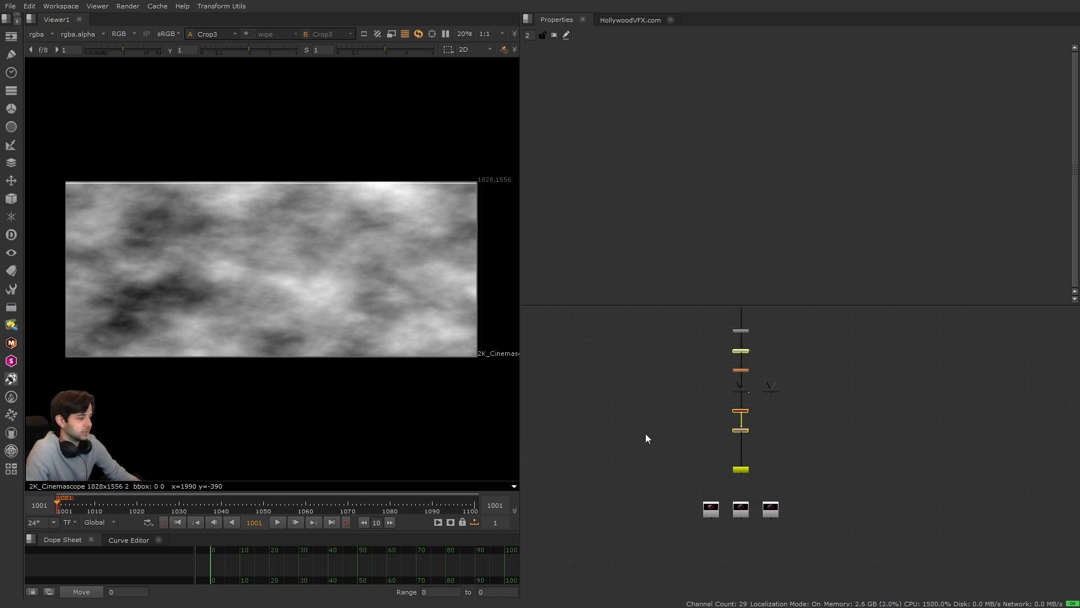
pyautogui.press('f')
pyautogui.press('o')
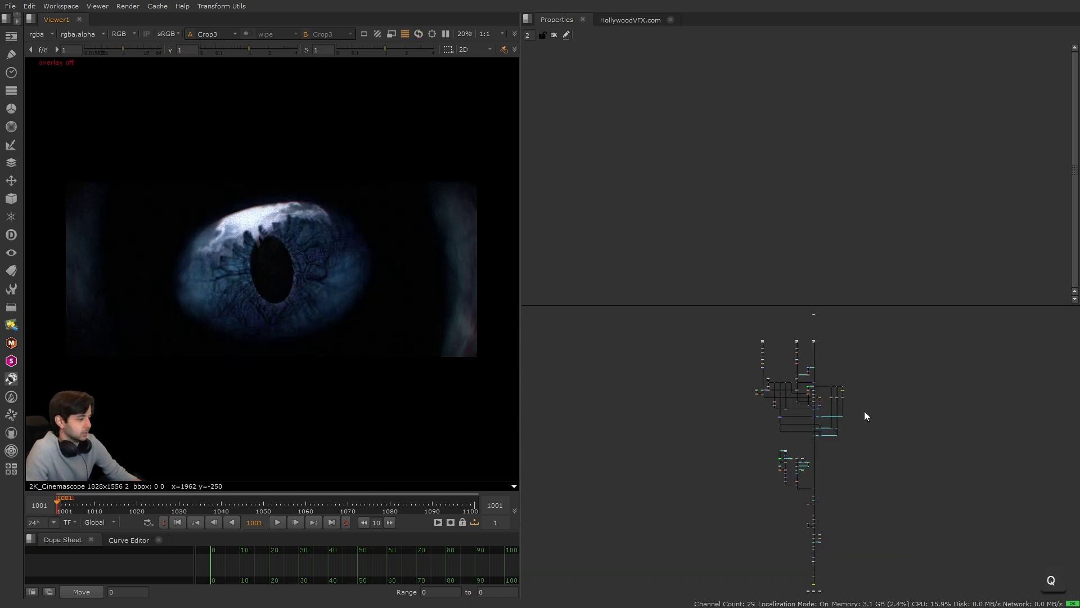